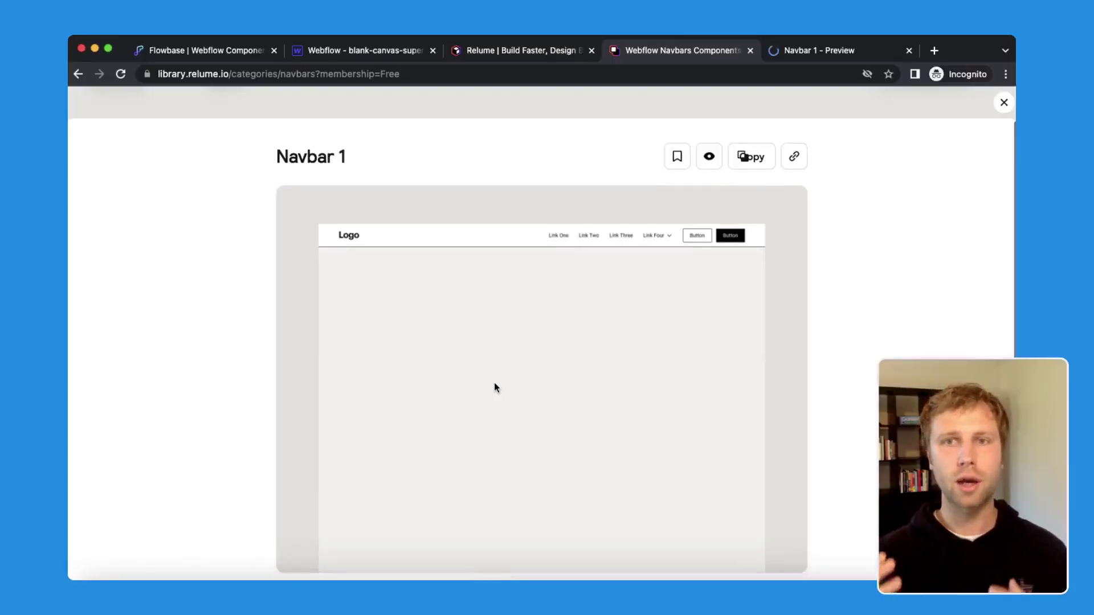
Step: Copy Relume's Navbar 1 and paste it at the top of the blank Webflow page
scroll(494, 385, down, 1)
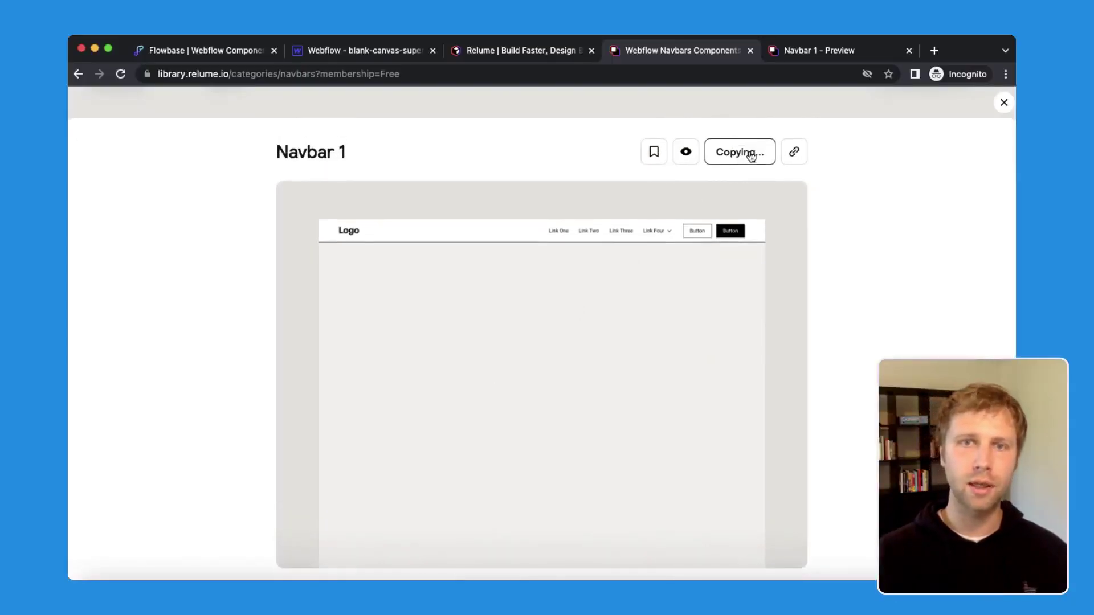
click(320, 52)
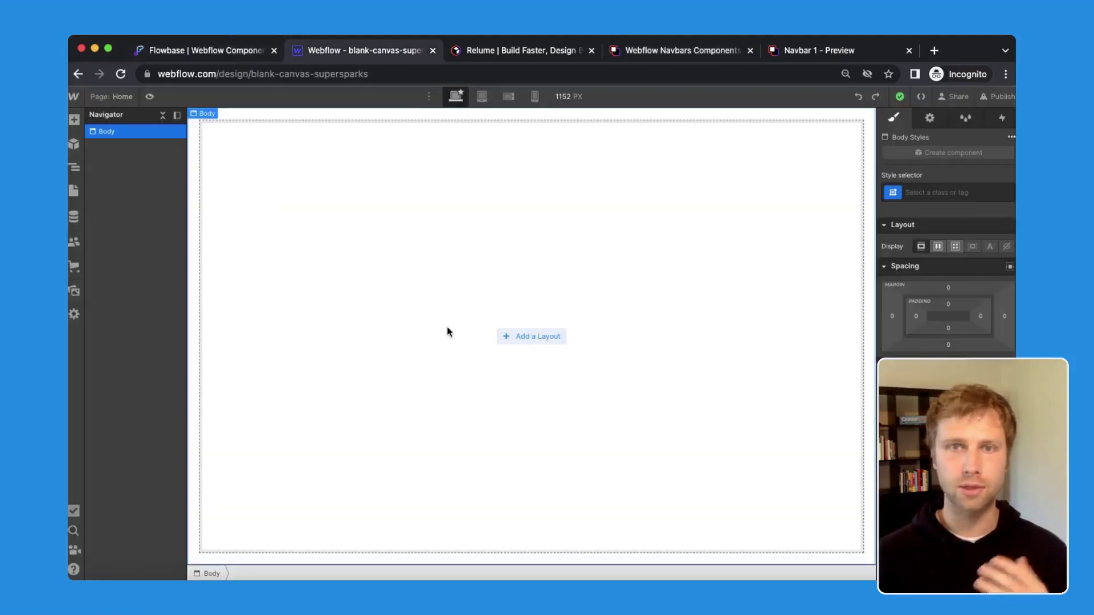
key(super+v)
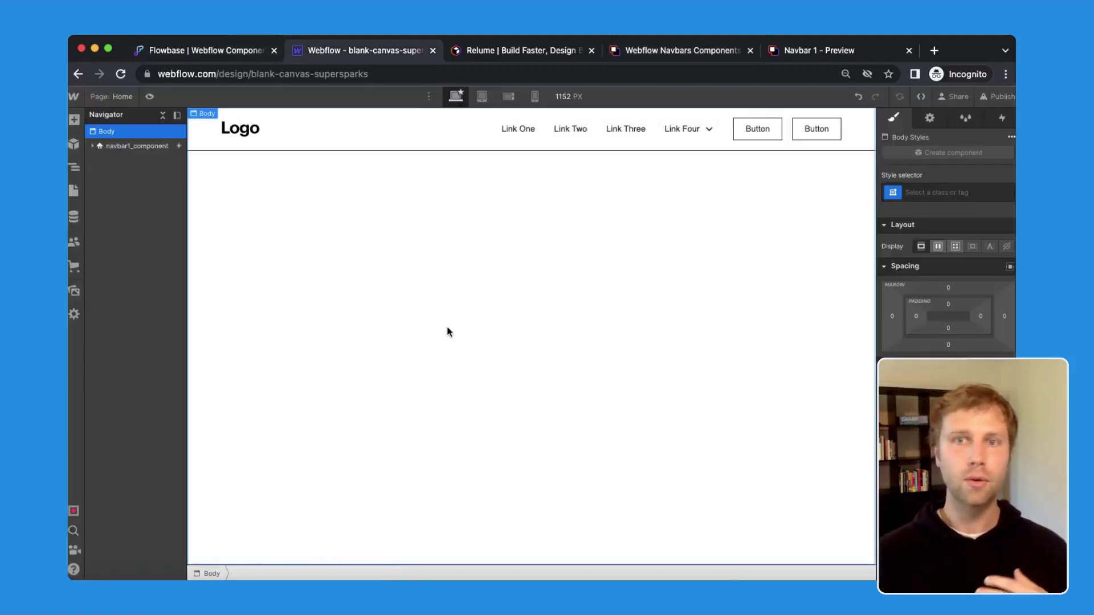
click(623, 127)
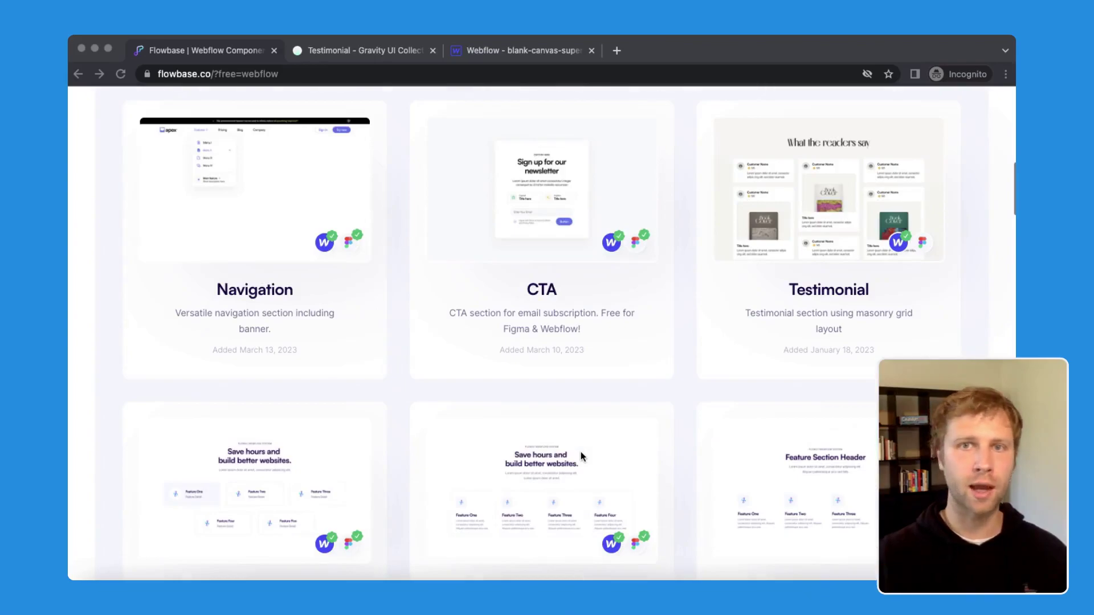
Step: Copy the dark Feature component from the Flowbase grid for Webflow
click(750, 272)
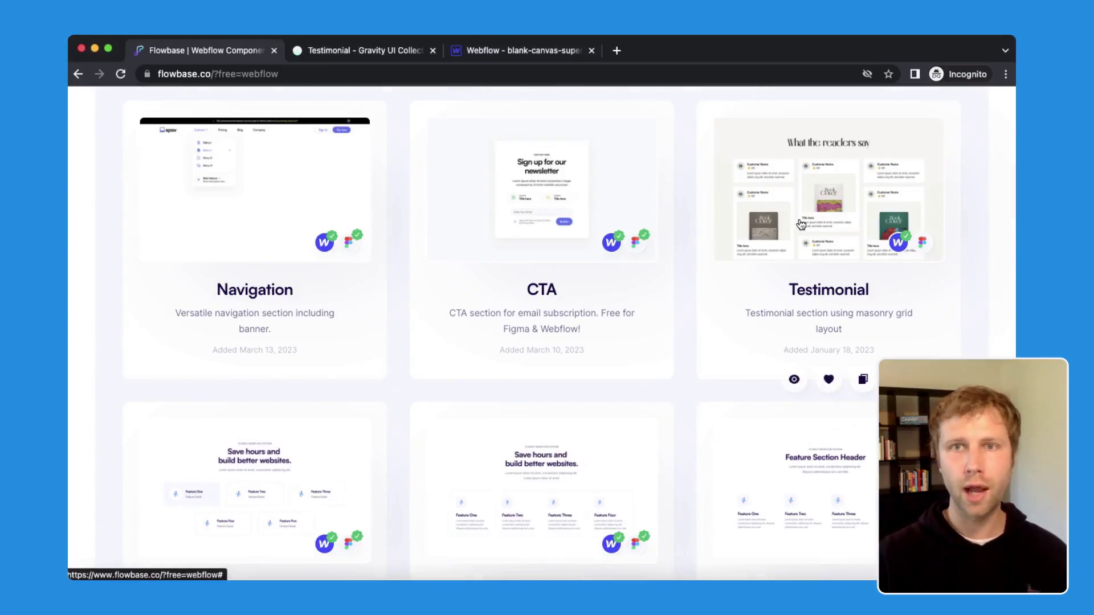
scroll(801, 224, down, 10)
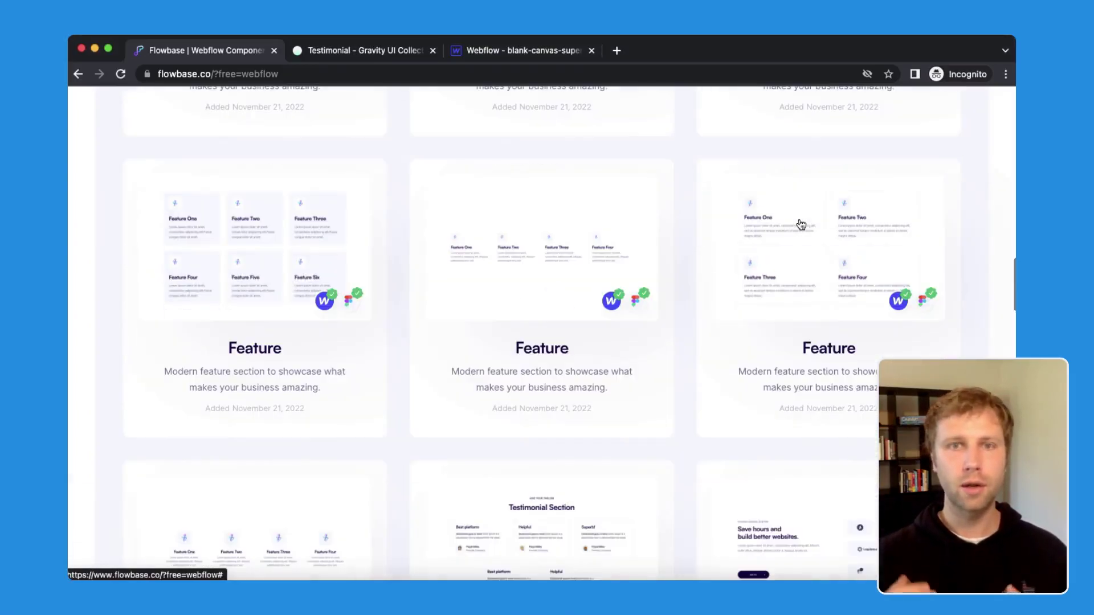
scroll(801, 224, down, 15)
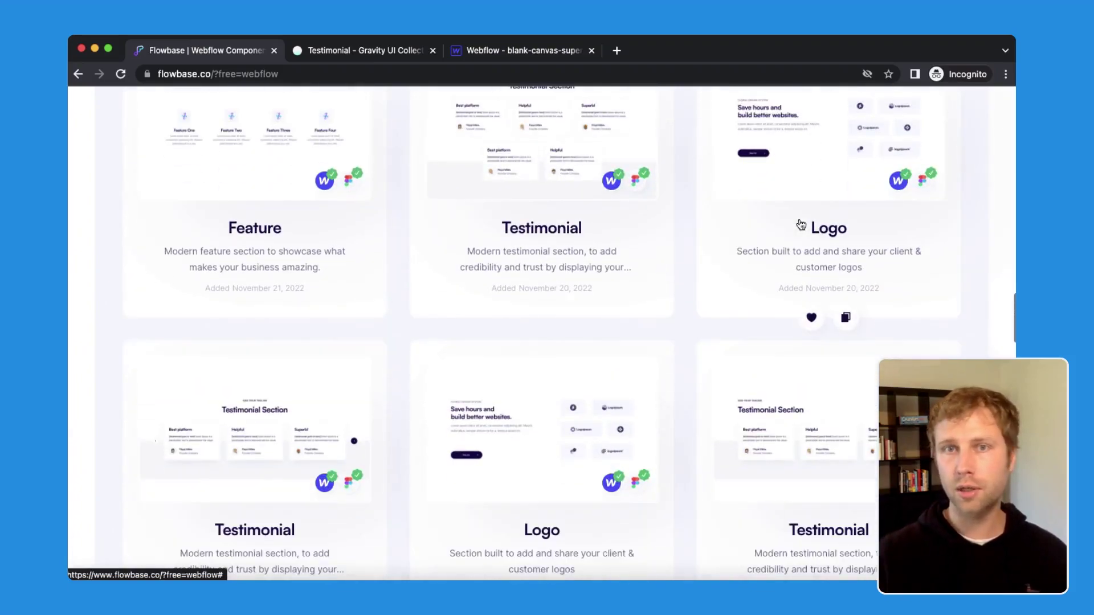
scroll(801, 224, down, 5)
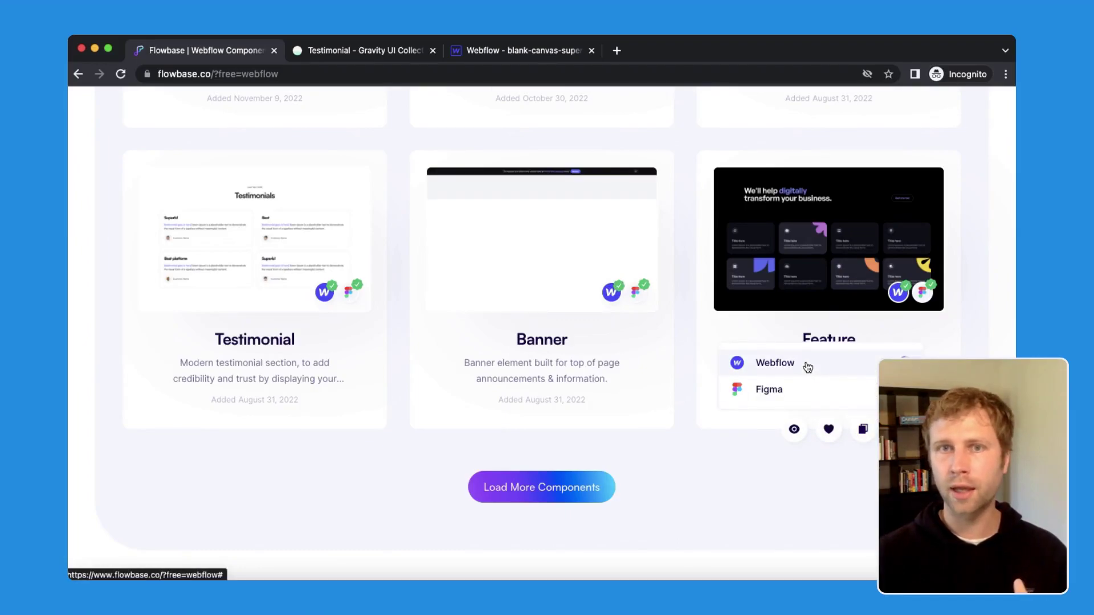
click(763, 363)
Step: Preview the Feature component on its own Midas Feature page
click(797, 437)
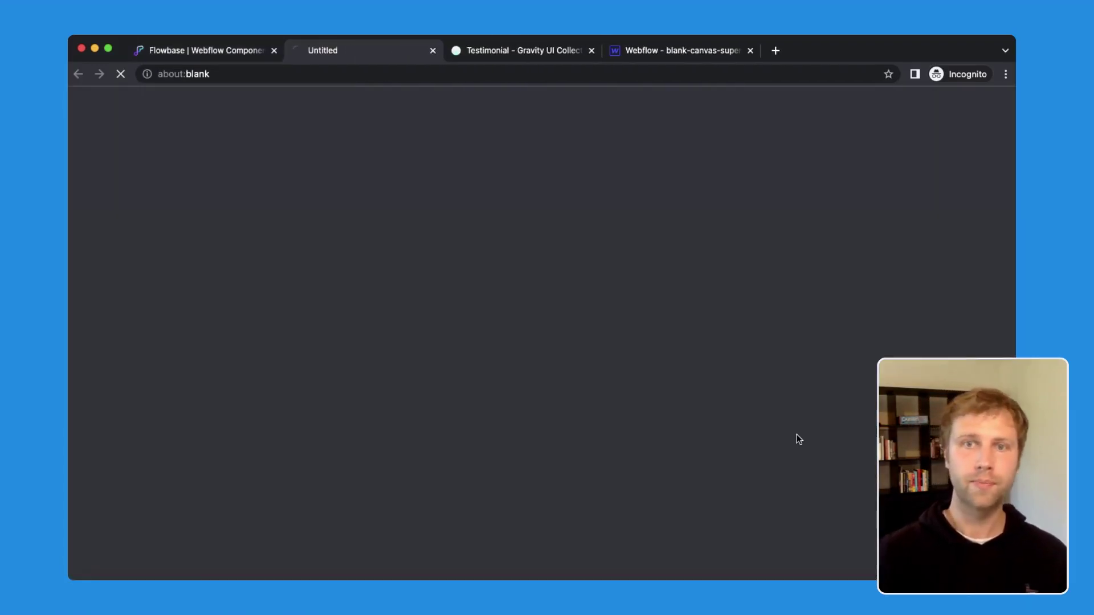
scroll(796, 434, down, 6)
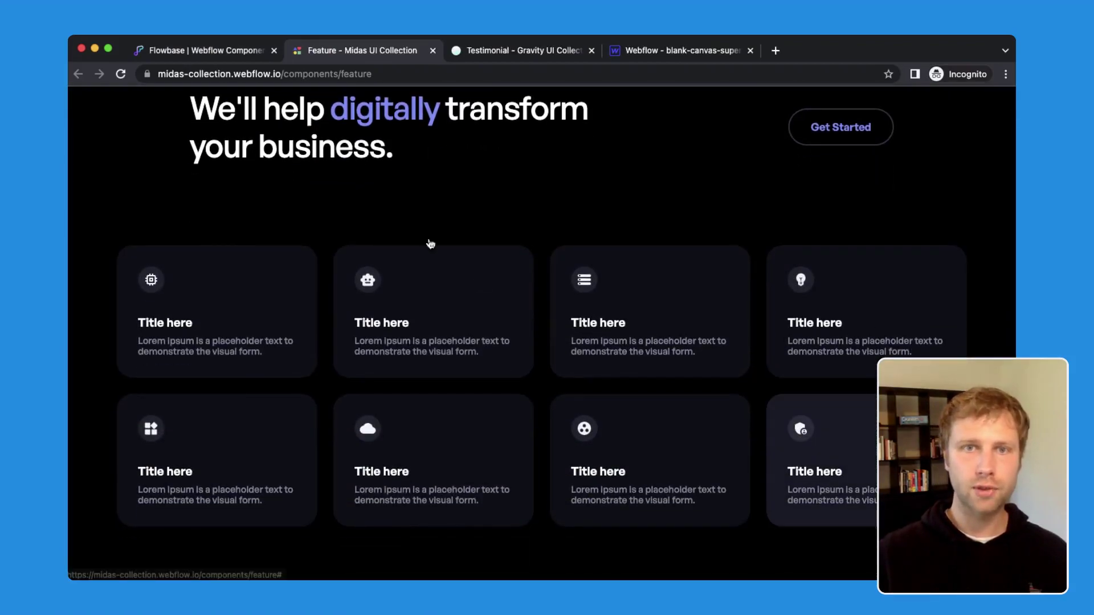
scroll(389, 188, down, 10)
scroll(390, 188, up, 2)
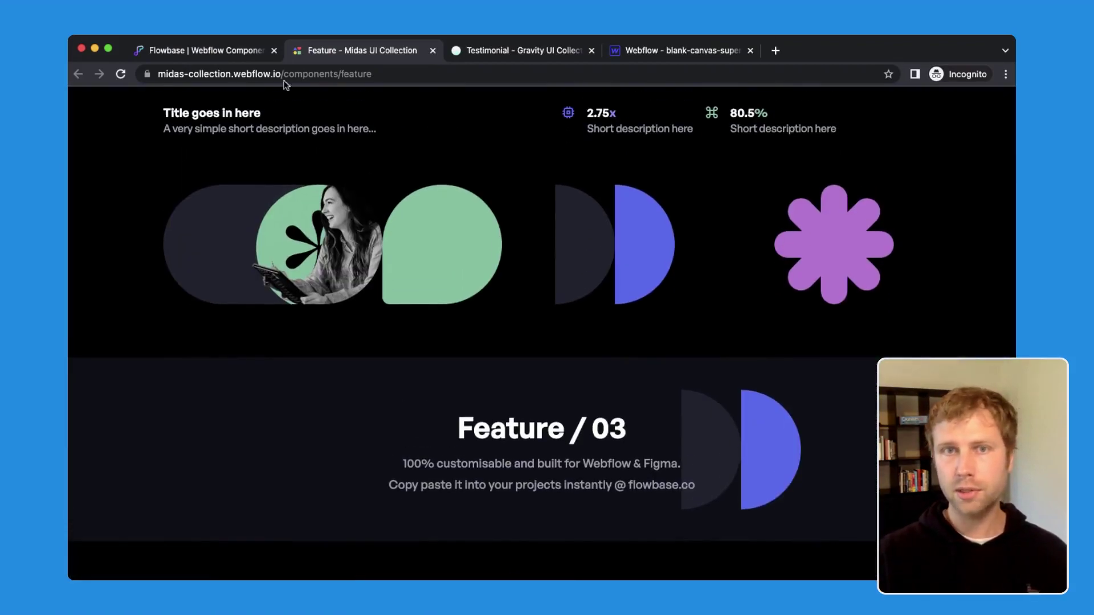
click(221, 51)
click(667, 51)
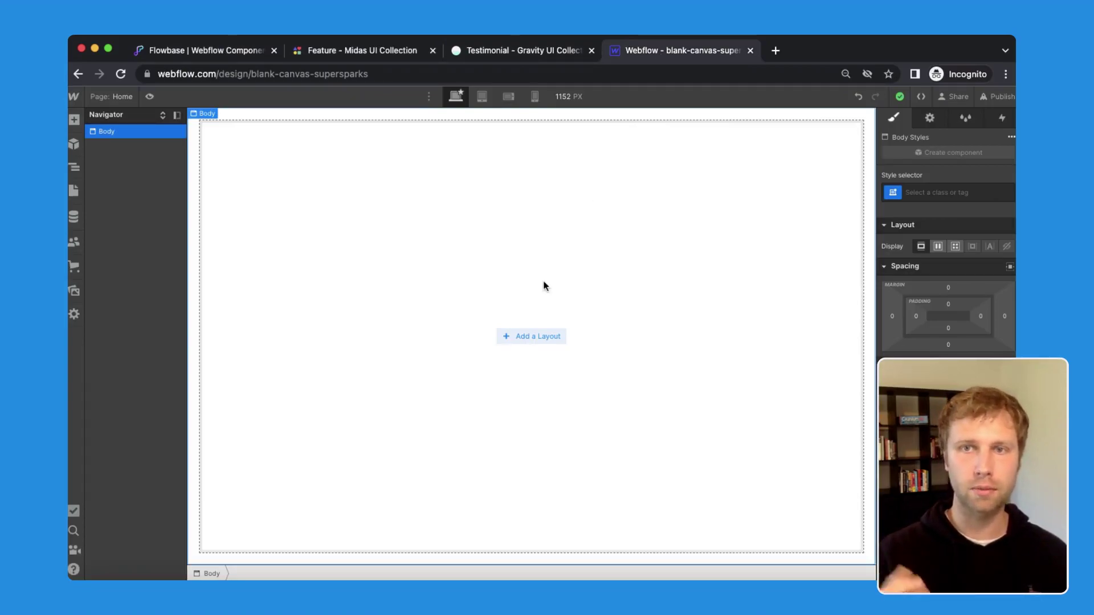
Step: Paste the Midas dark feature section and delete the red shape from the third card
key(super+v)
scroll(545, 285, down, 2)
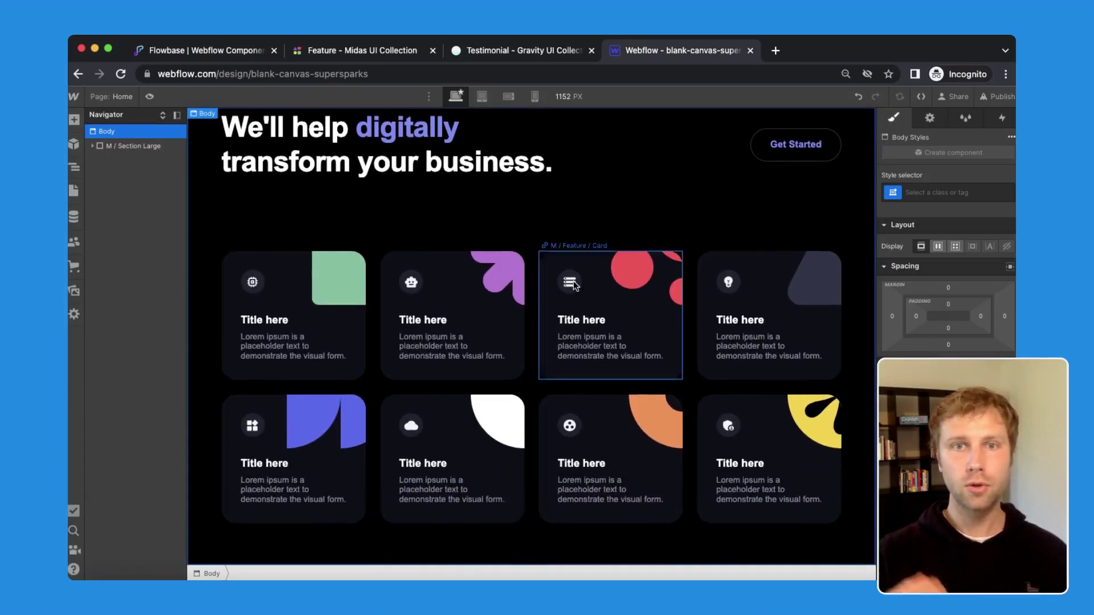
click(573, 282)
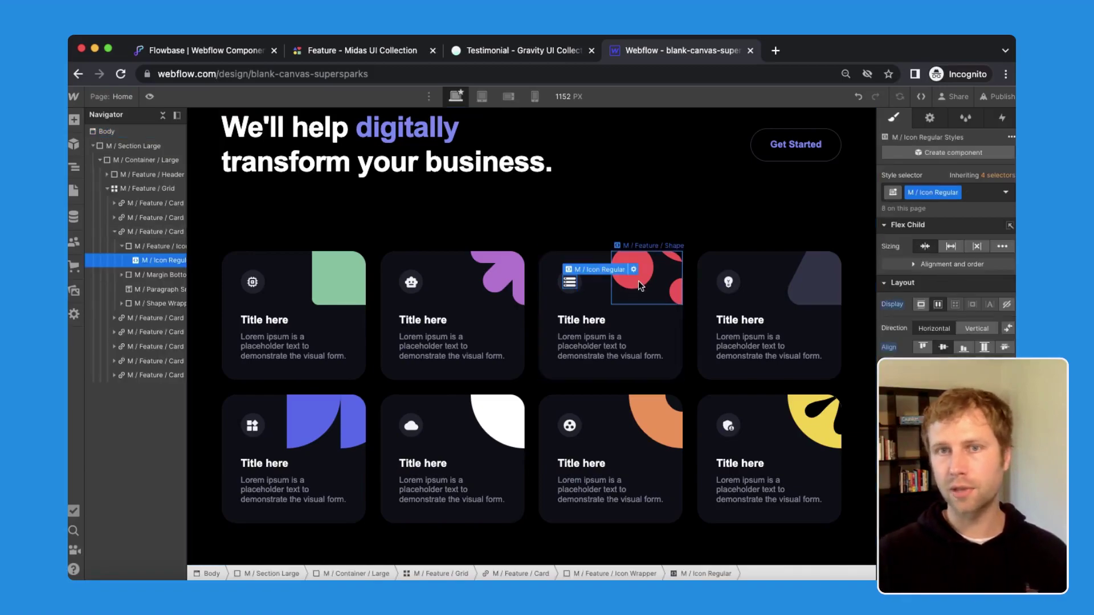
click(638, 280)
key(Delete)
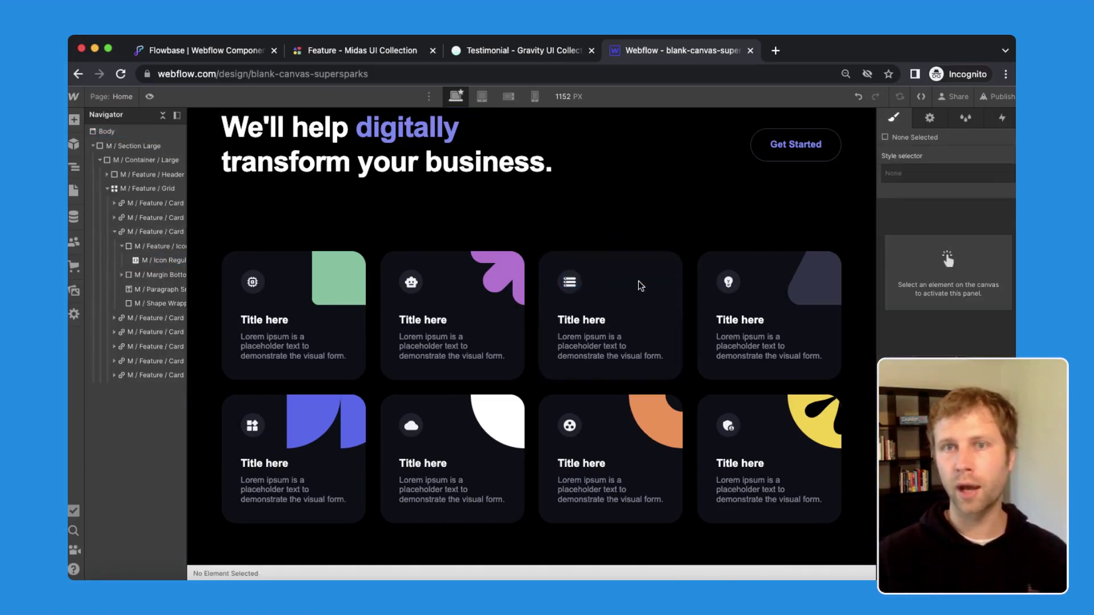
Step: Recolour the feature cards a muted purple-grey
click(668, 317)
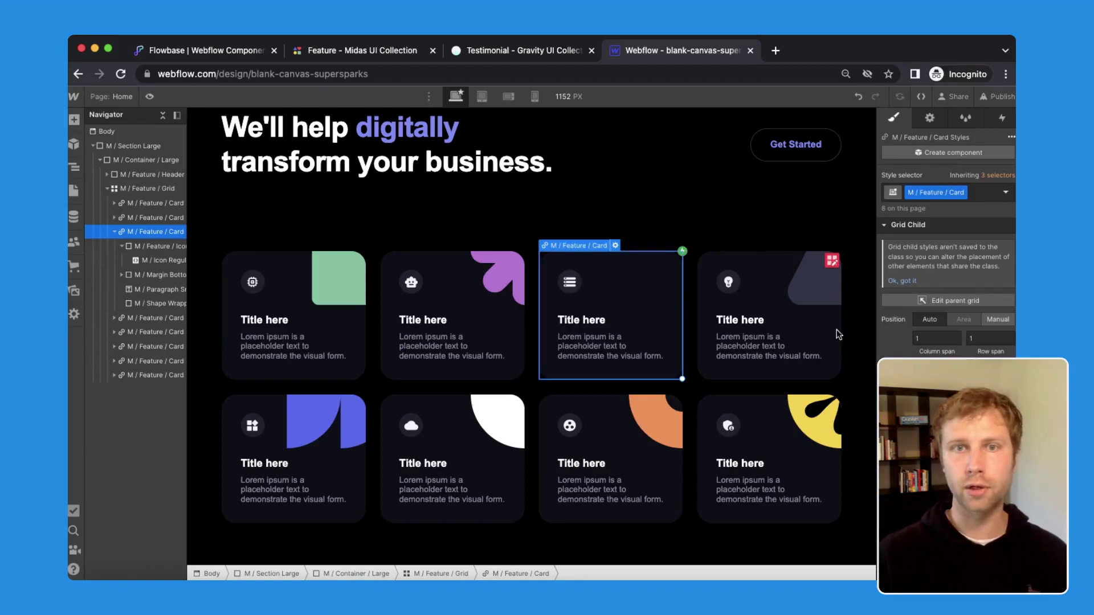
click(143, 248)
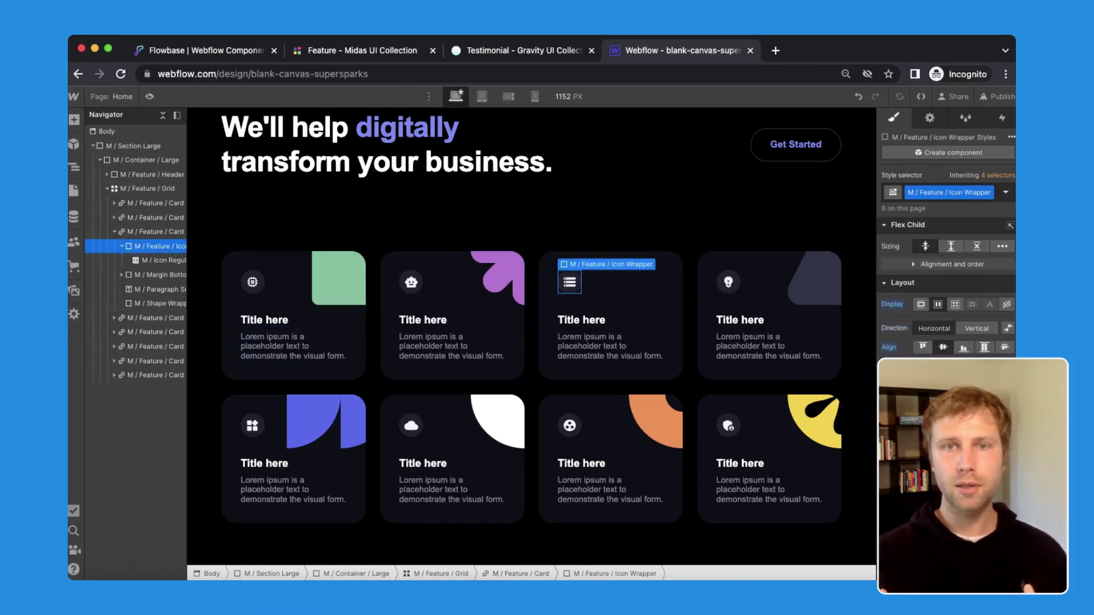
scroll(948, 274, down, 5)
scroll(948, 274, up, 2)
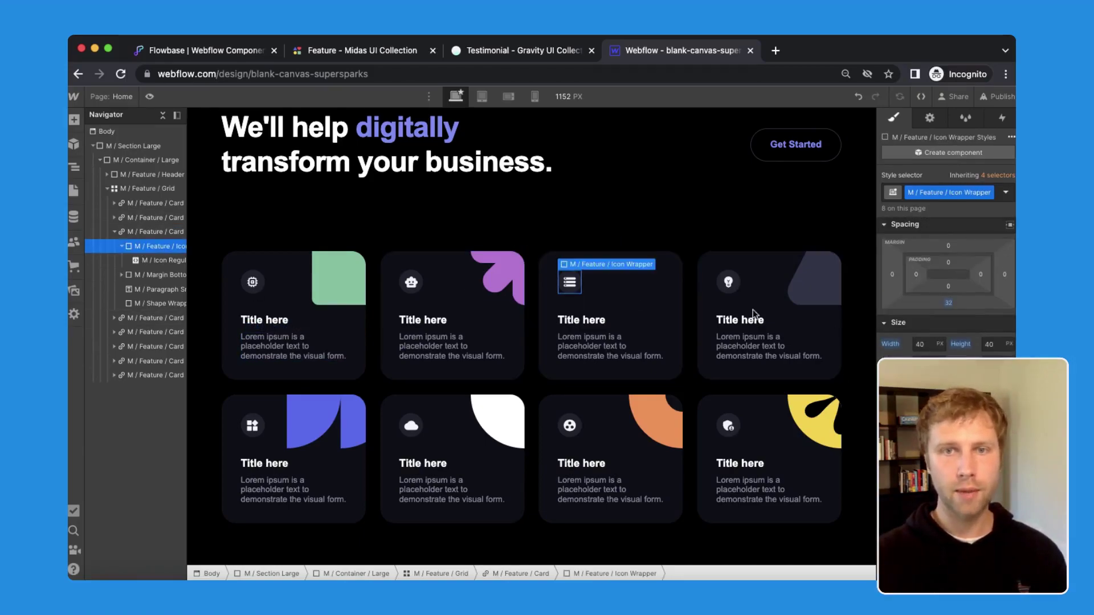
click(669, 294)
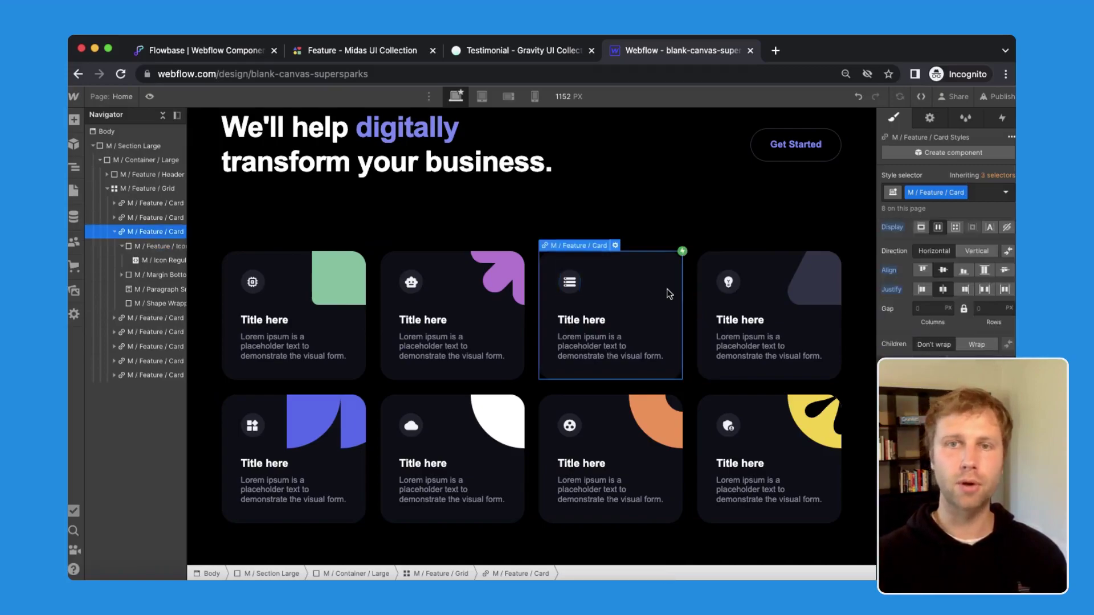
scroll(948, 274, down, 10)
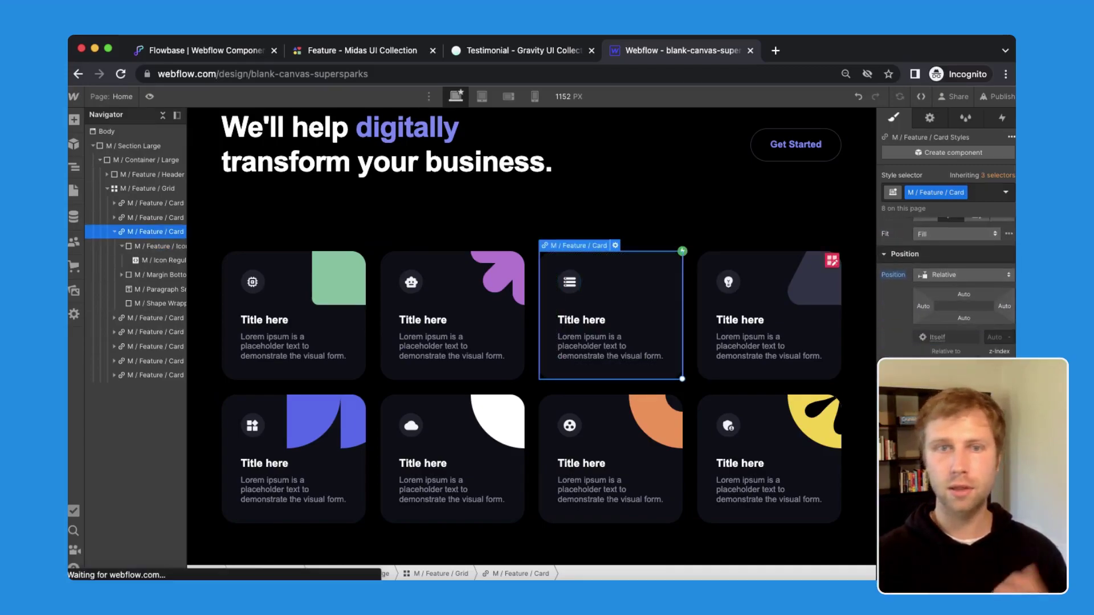
click(919, 335)
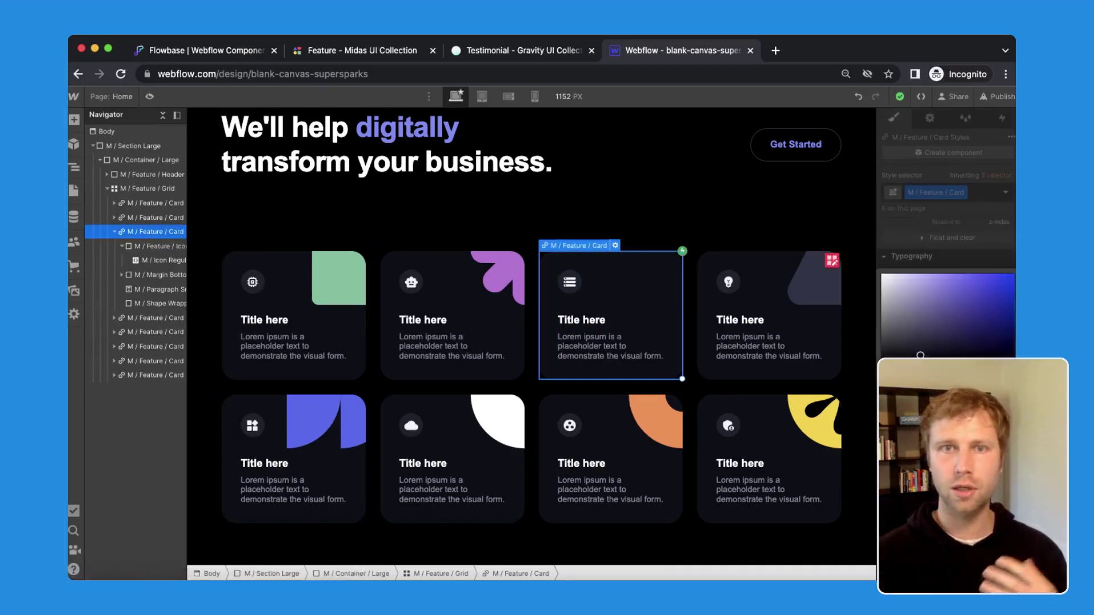
click(925, 303)
click(673, 219)
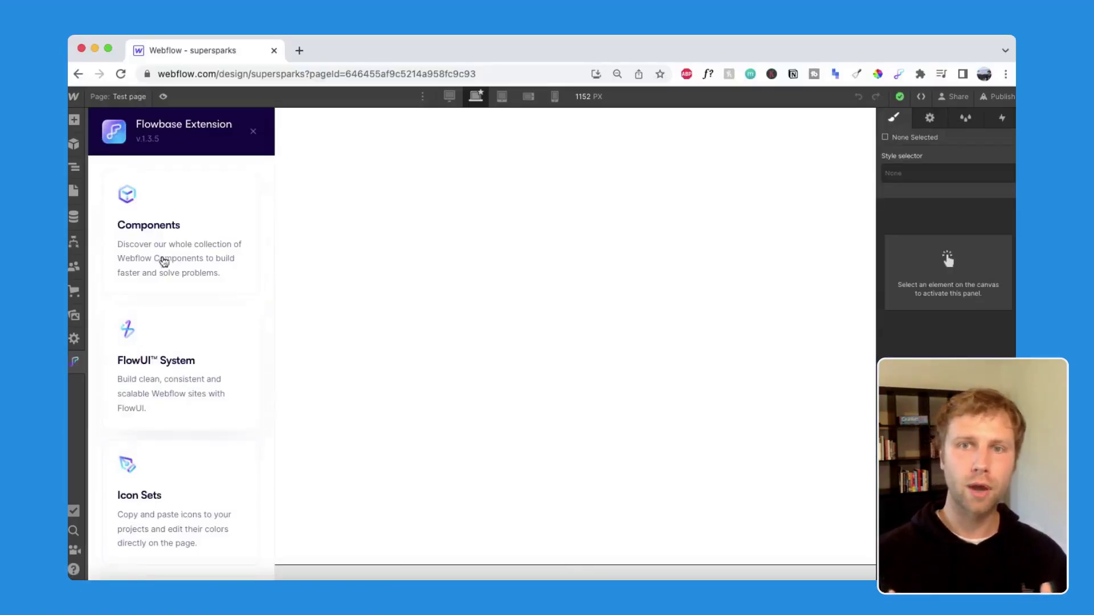
Step: Show only the free Banner components in the Flowbase Extension's Components panel
click(163, 255)
click(305, 257)
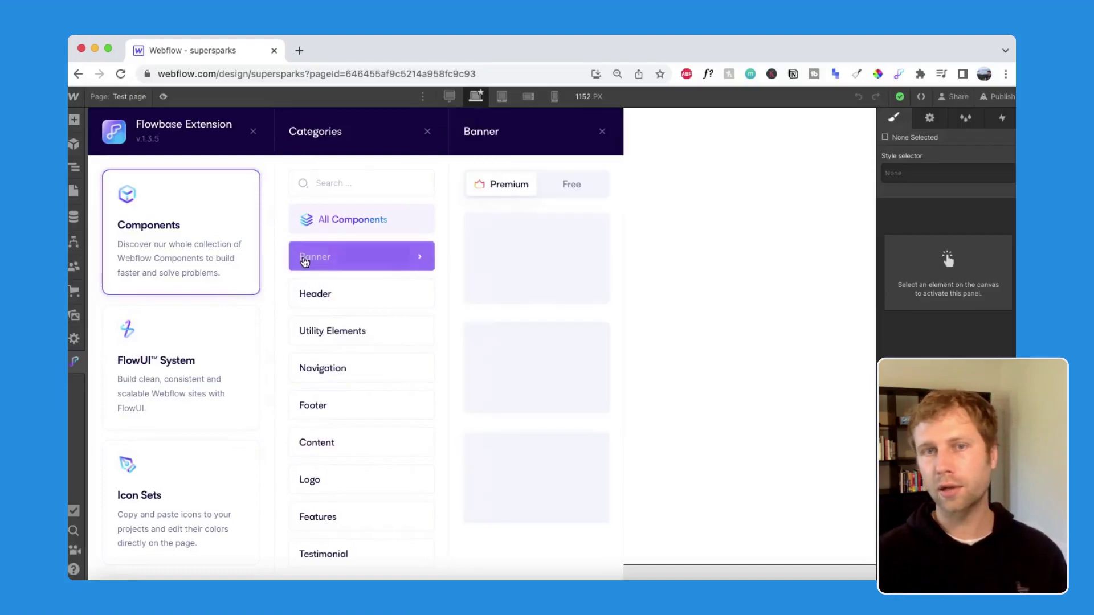
click(568, 184)
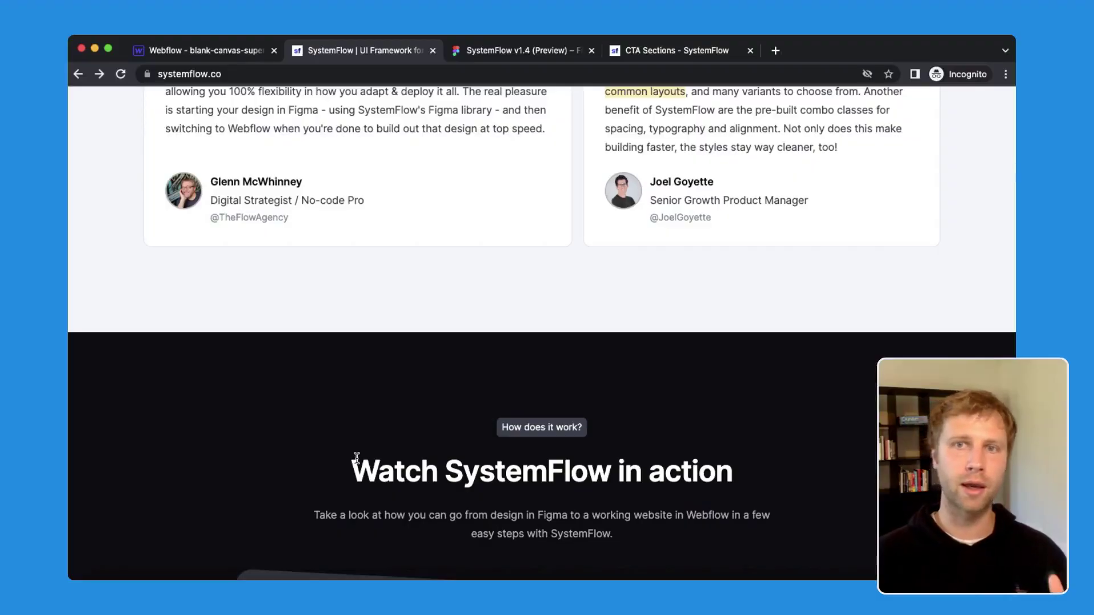
Step: Look through the SystemFlow style guide's Overview page
scroll(357, 457, down, 20)
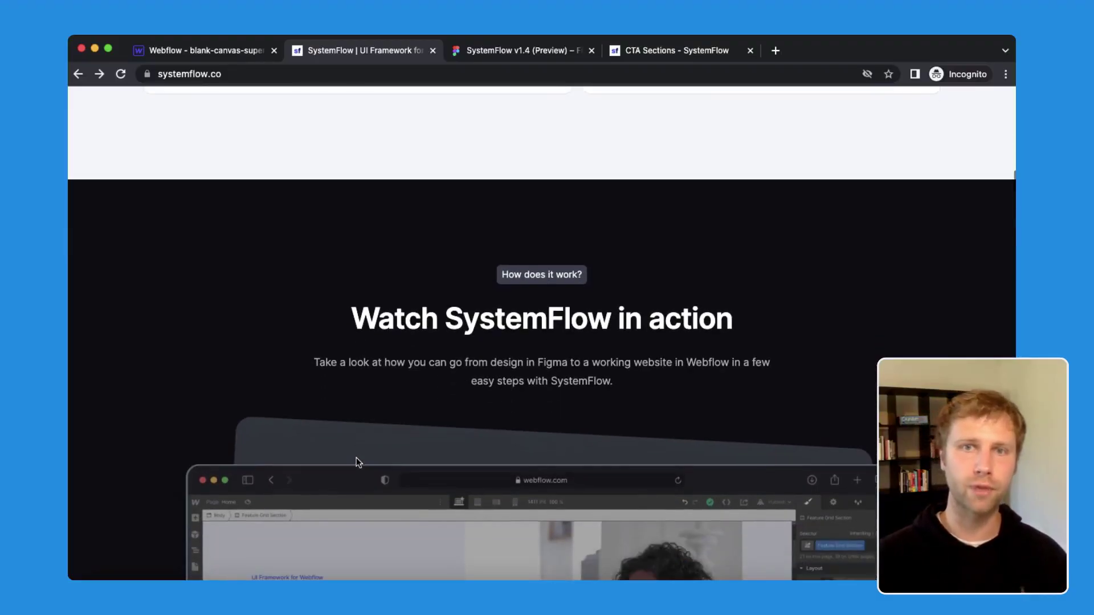
scroll(355, 462, down, 3)
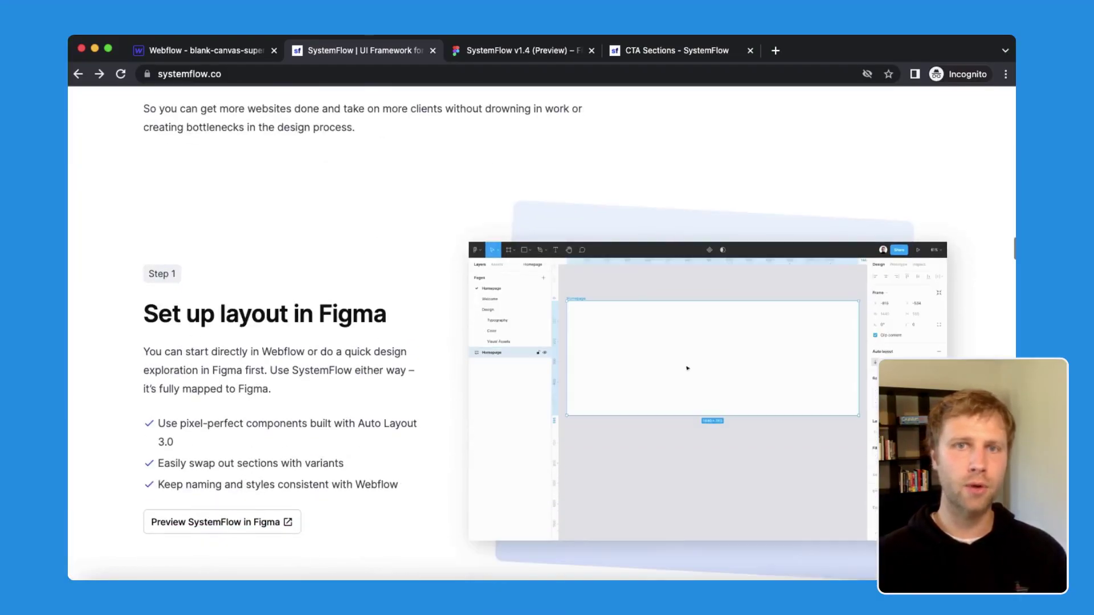
key(super+4)
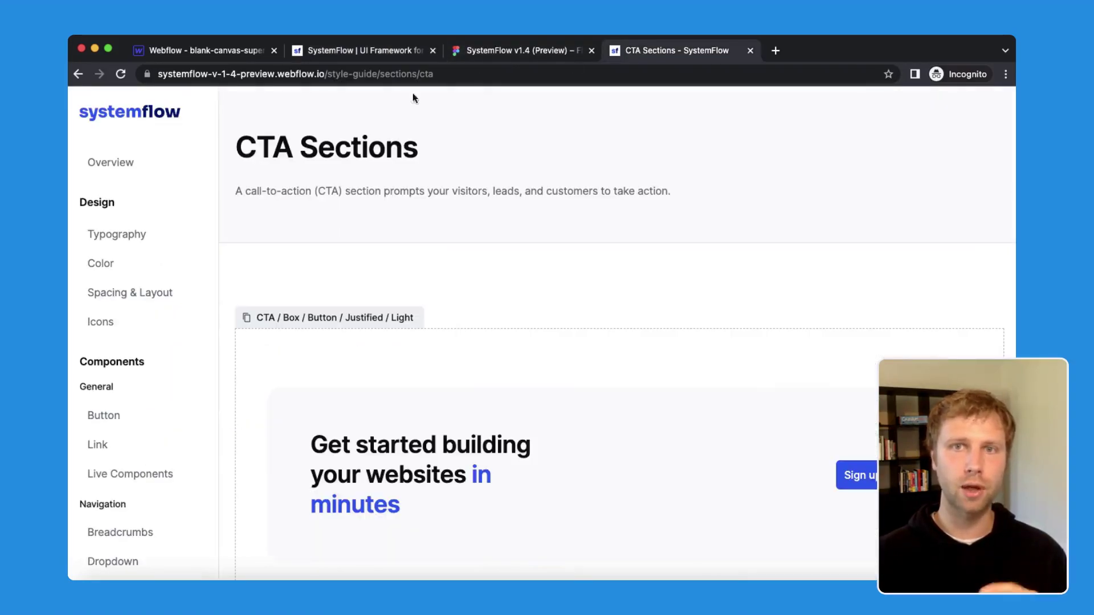
click(125, 173)
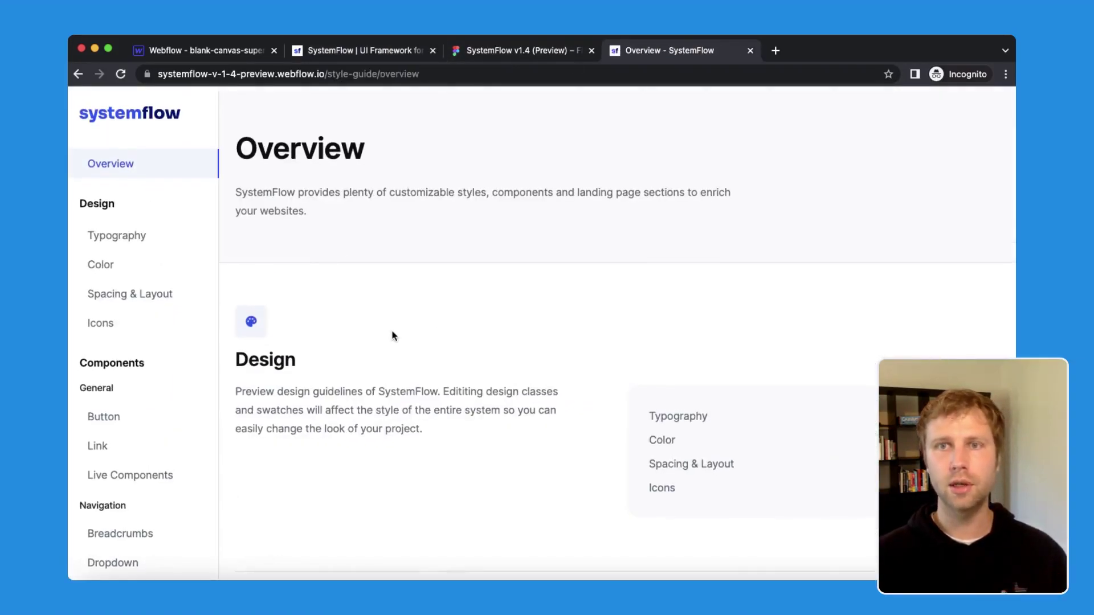
scroll(398, 334, down, 5)
scroll(461, 339, down, 5)
scroll(347, 330, up, 5)
scroll(107, 223, up, 4)
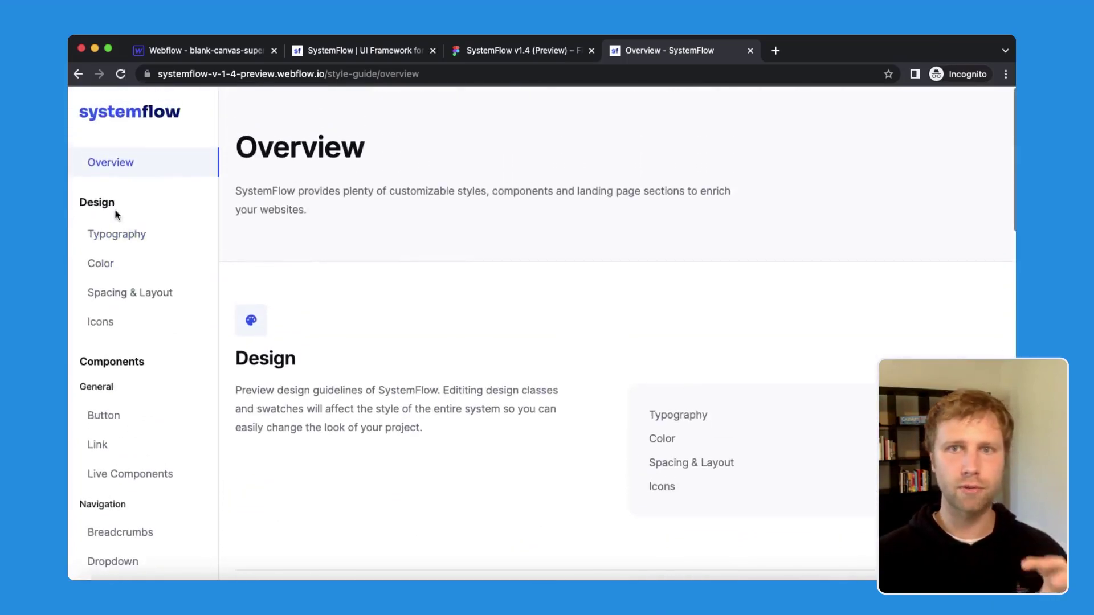
Step: Browse the typography scale and the Alert component examples
click(114, 238)
scroll(368, 302, down, 6)
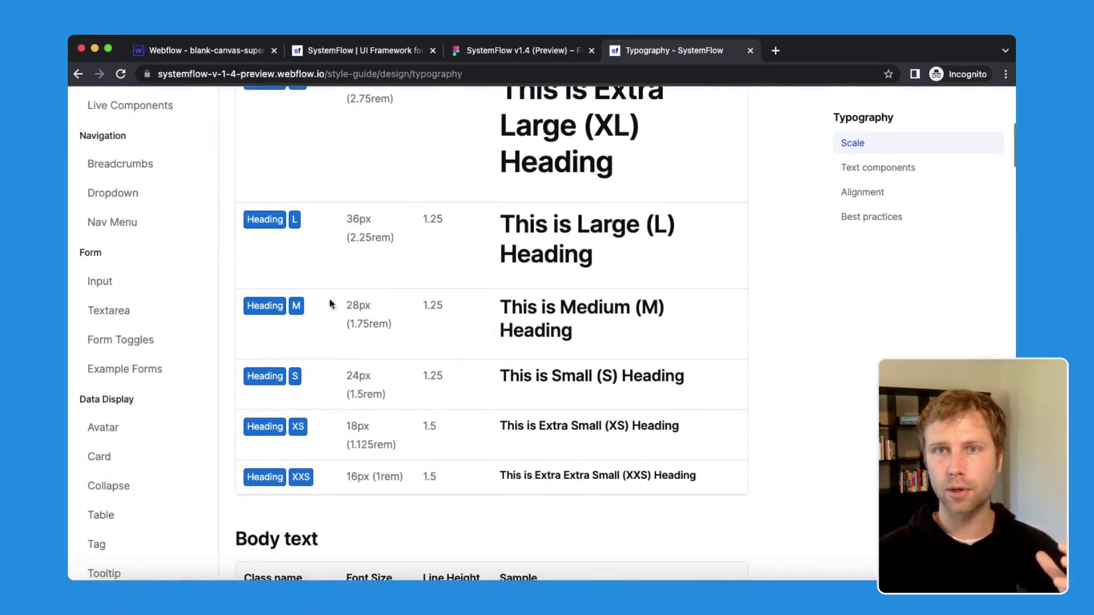
scroll(114, 317, down, 7)
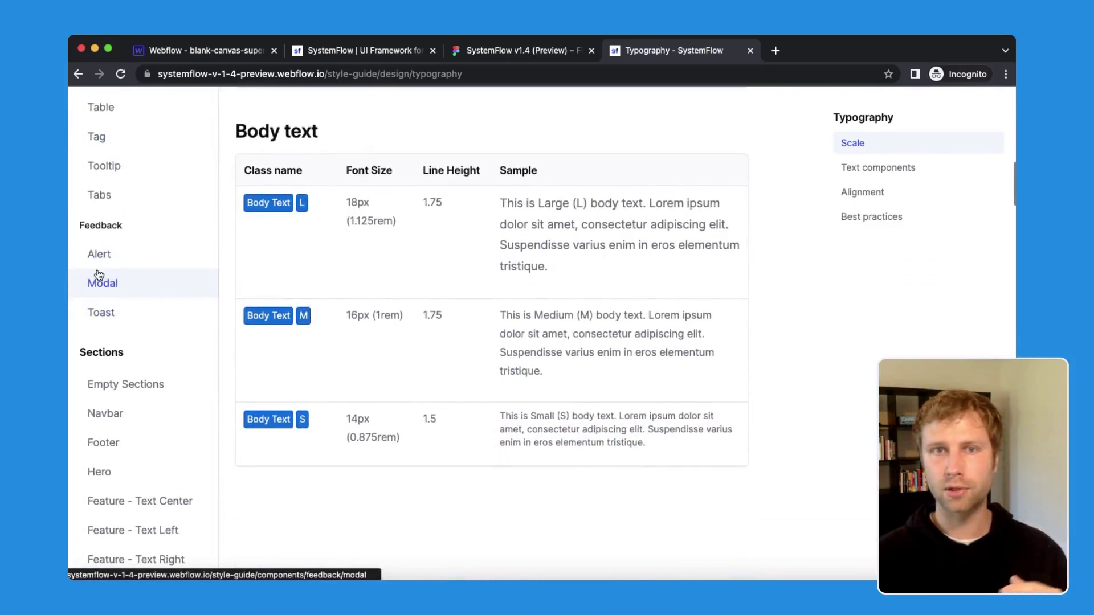
click(100, 253)
scroll(333, 281, down, 4)
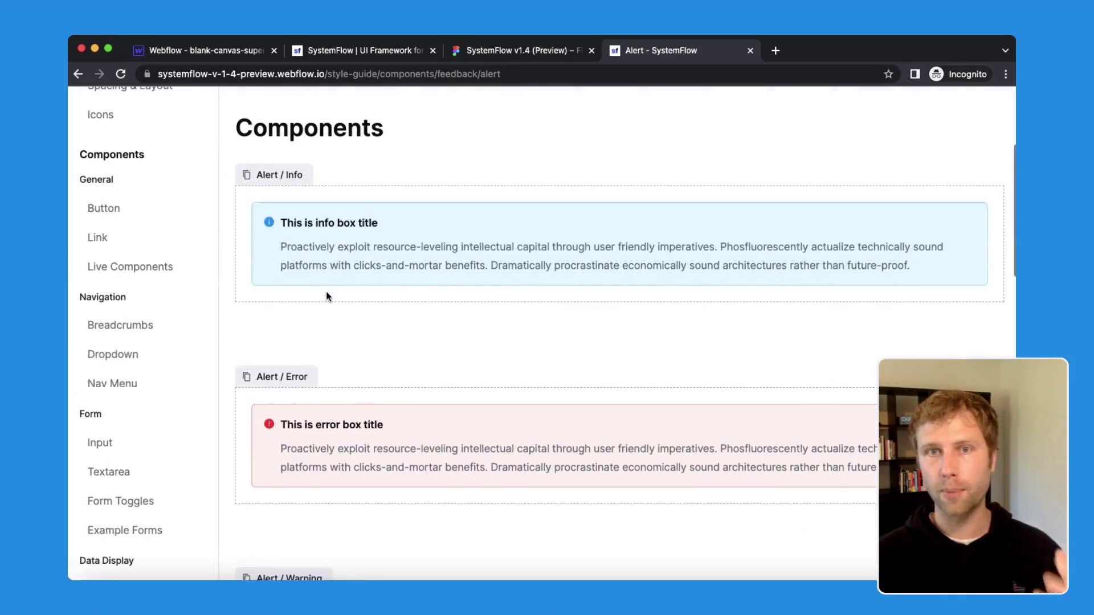
scroll(125, 296, down, 8)
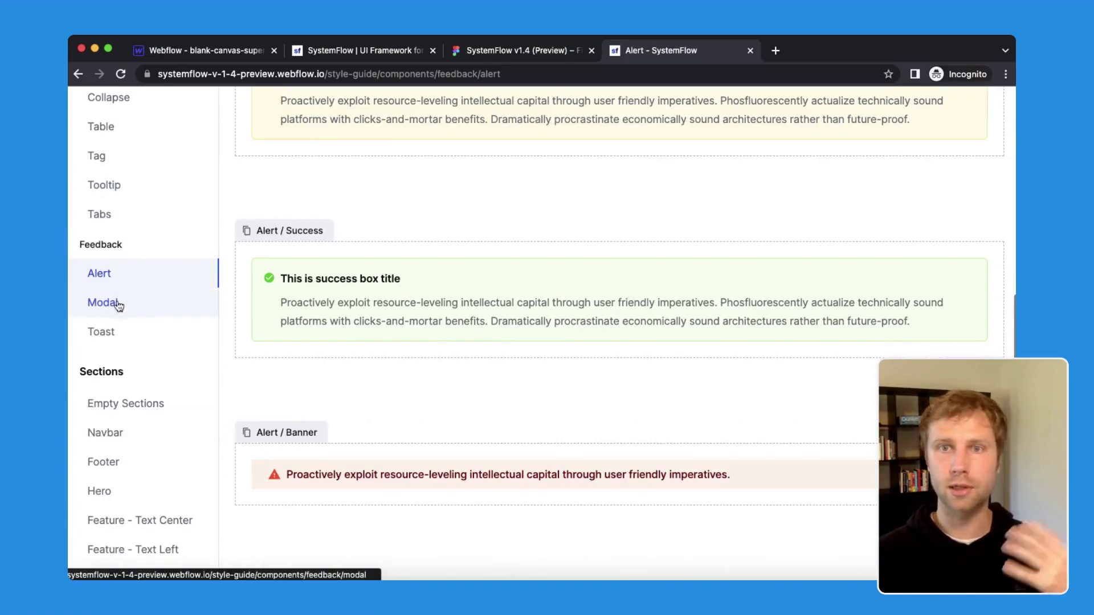
scroll(274, 399, down, 2)
Step: Open the sample modal dialog on the Modal page and close it
click(286, 378)
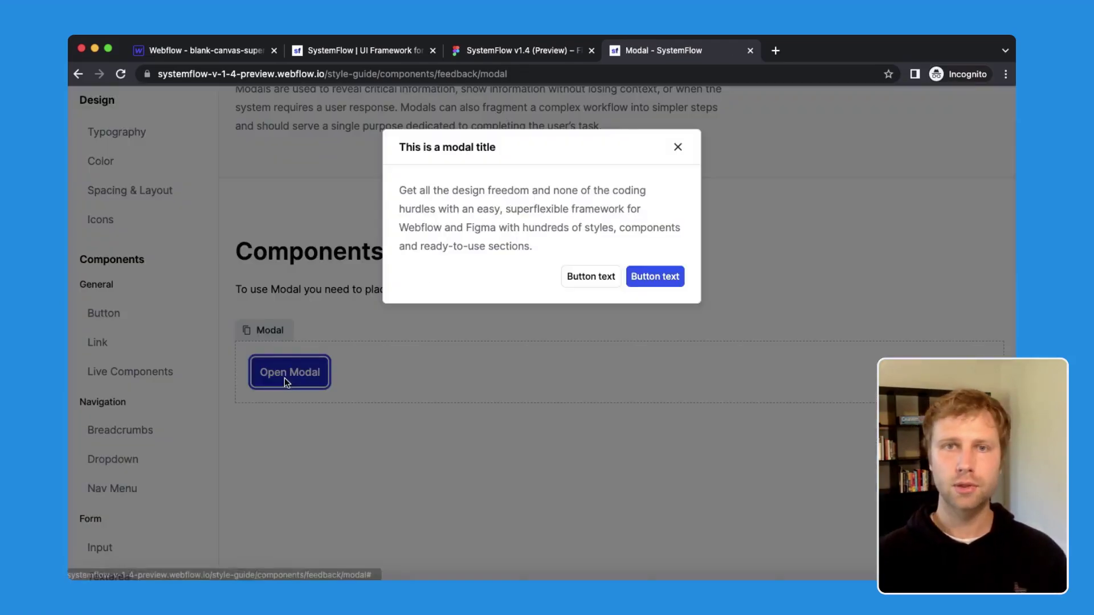
click(676, 150)
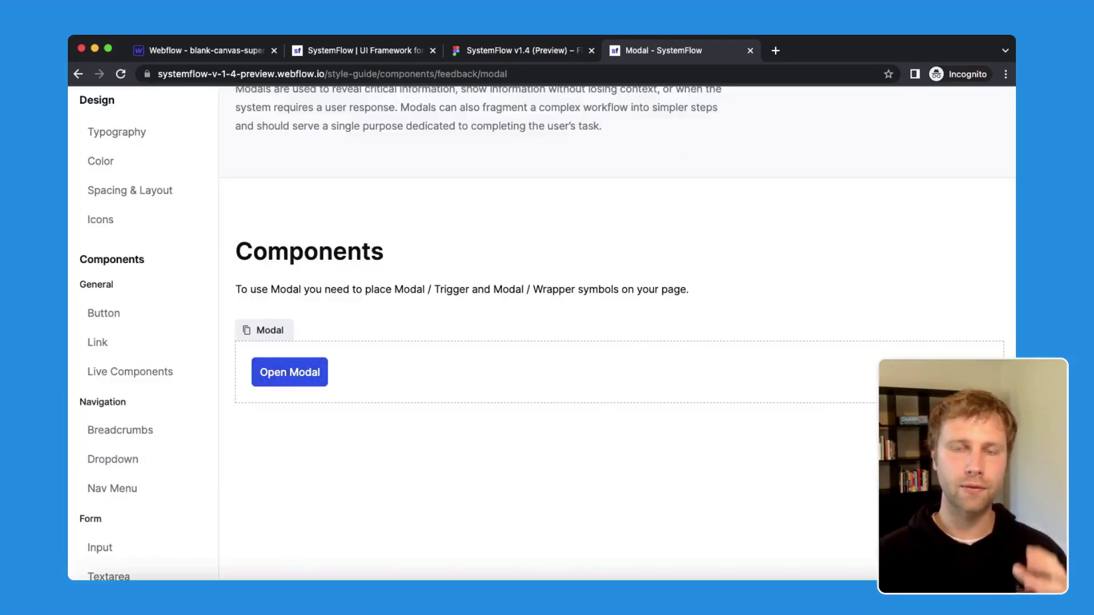
scroll(147, 413, down, 3)
Step: In the SystemFlow Figma file, select Dropdown Trigger / Inline and view Breadcrumbs at 50%
click(490, 44)
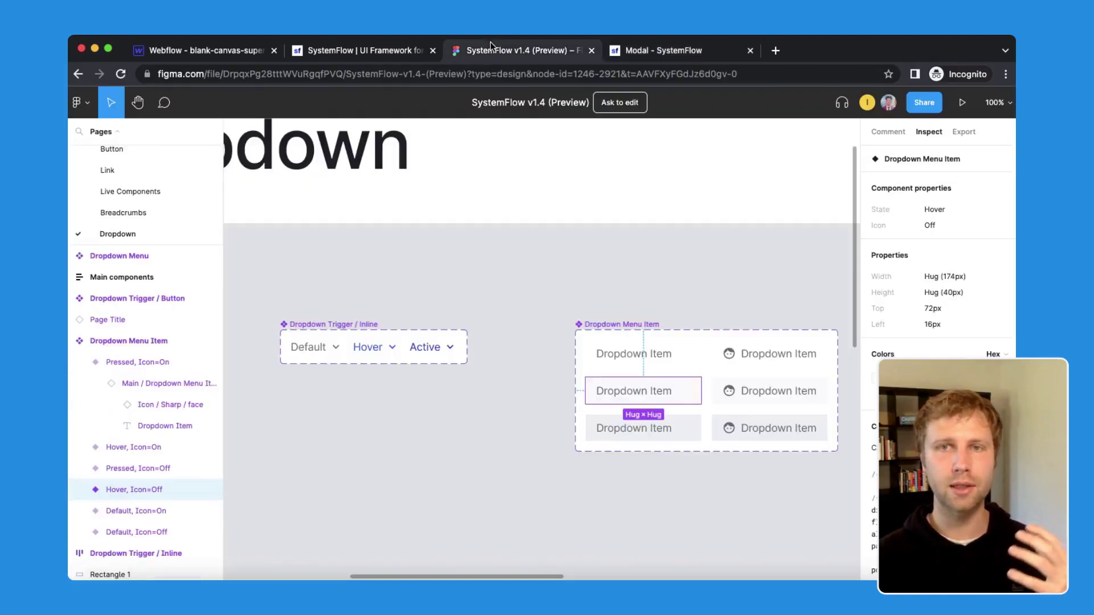
click(443, 257)
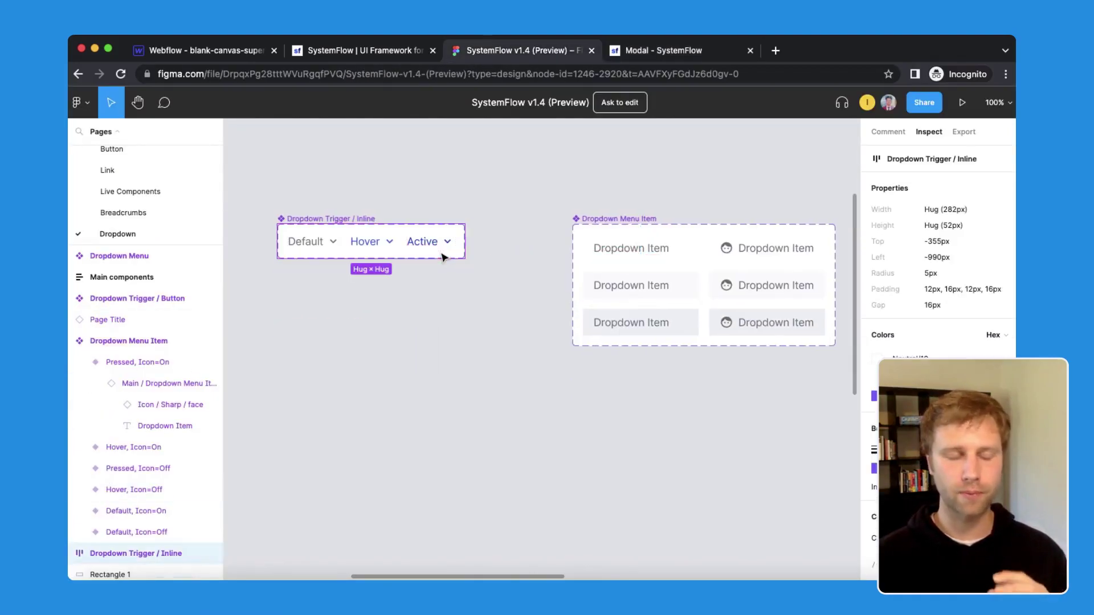
click(142, 199)
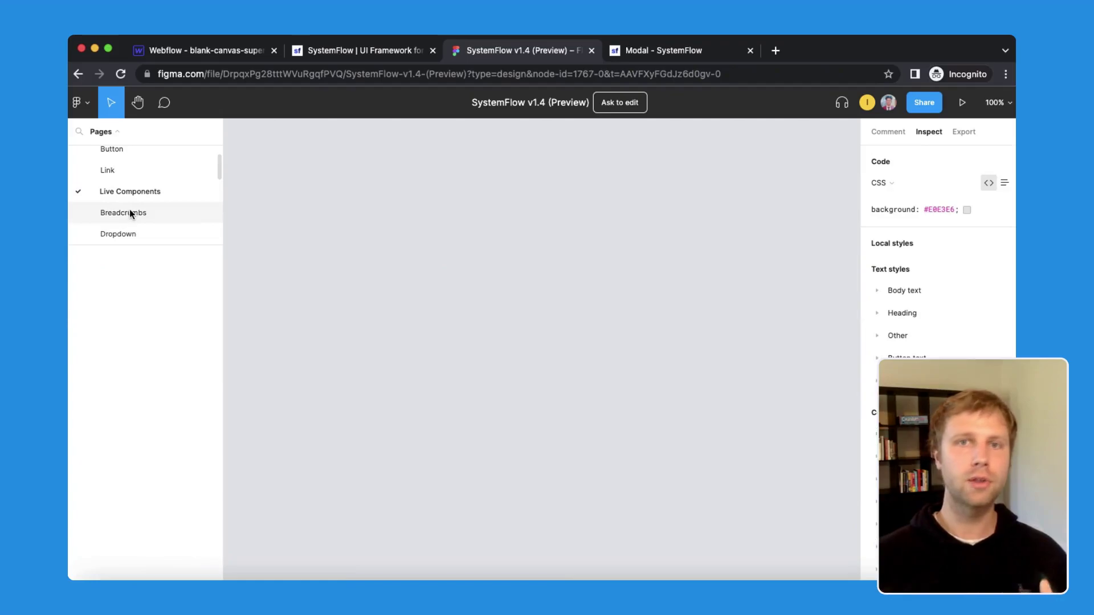
click(129, 210)
key(plus)
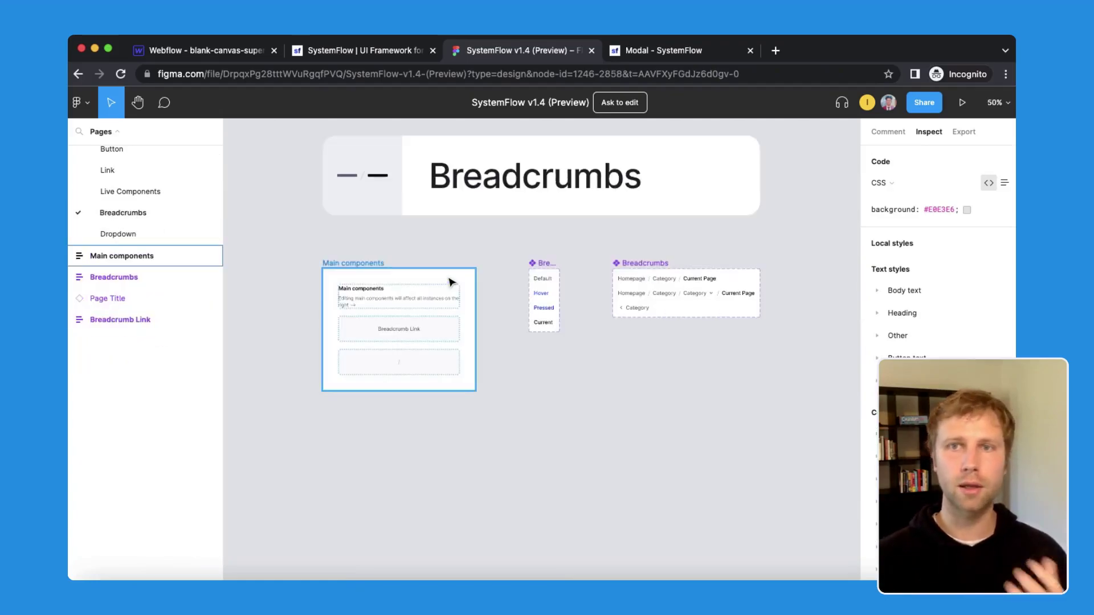
click(361, 53)
scroll(521, 218, up, 20)
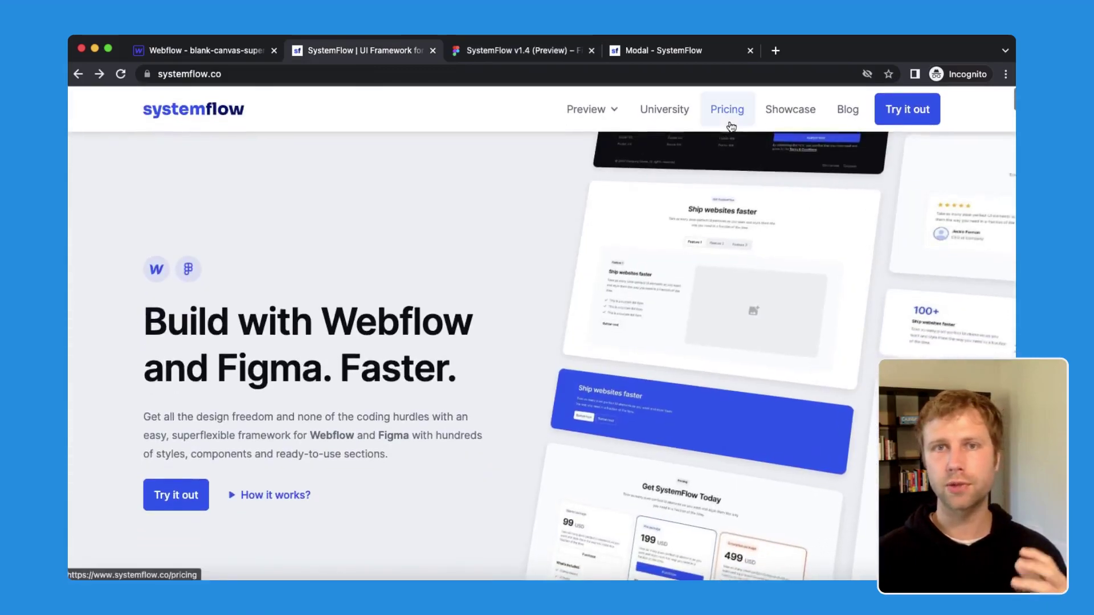
Step: Open SystemFlow's Pricing page and scroll through the license plans and prices
click(728, 122)
scroll(600, 342, down, 3)
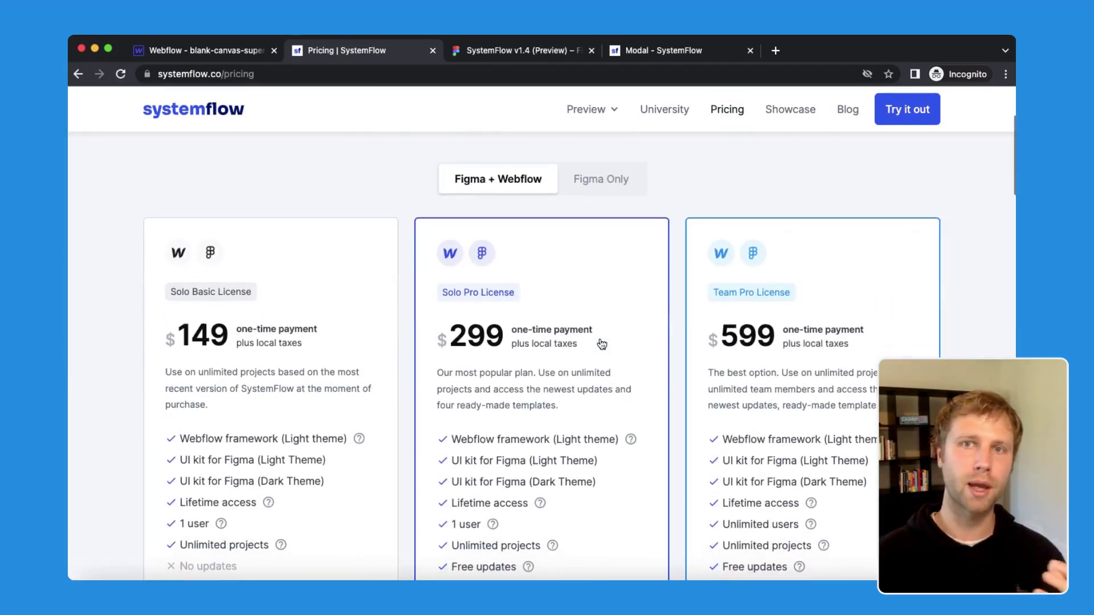
scroll(601, 343, down, 7)
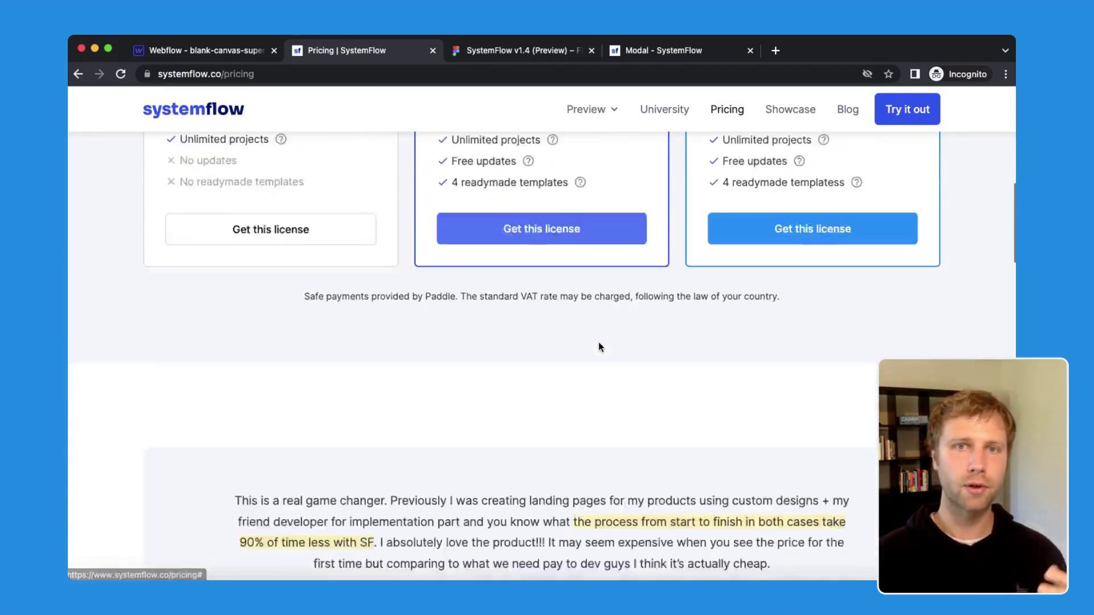
scroll(599, 346, down, 5)
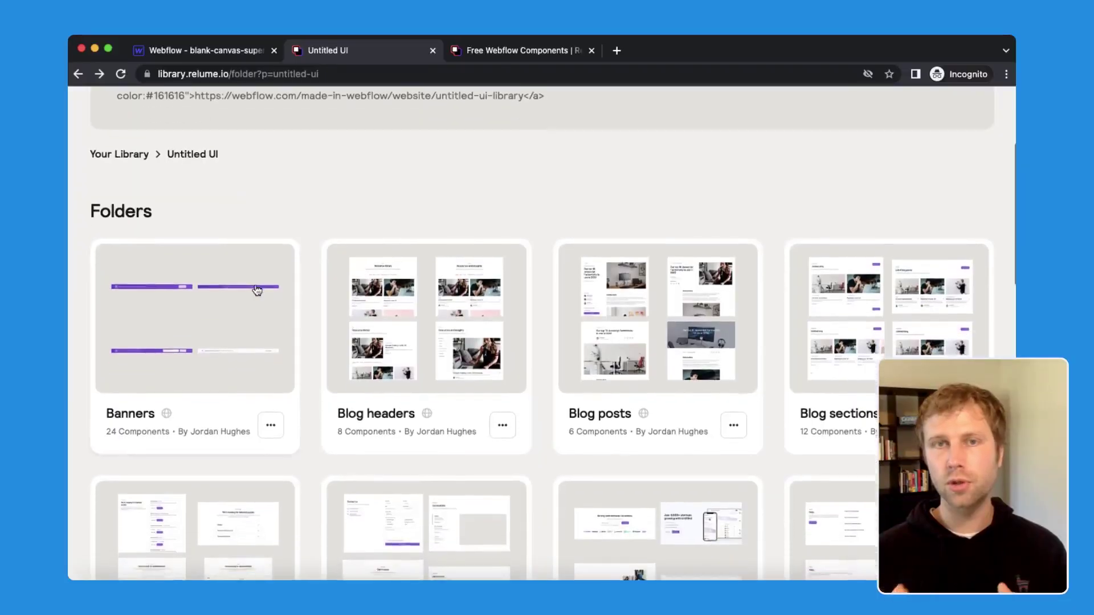
scroll(417, 300, down, 2)
click(503, 320)
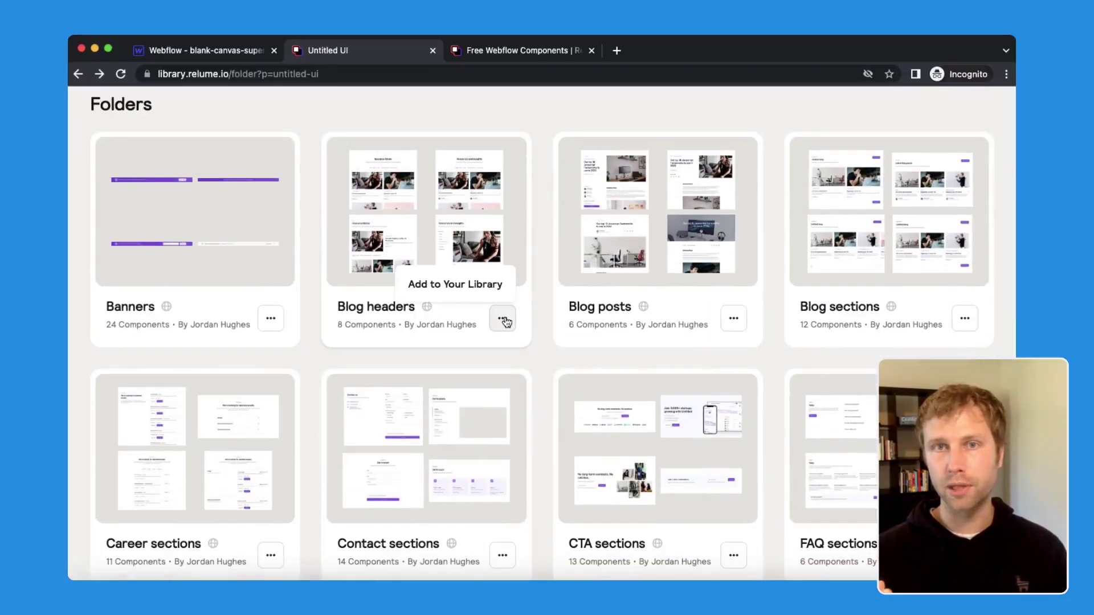
Step: Find FAQ 6 in Relume's Free Webflow Components catalogue and copy it
click(357, 125)
scroll(357, 125, up, 5)
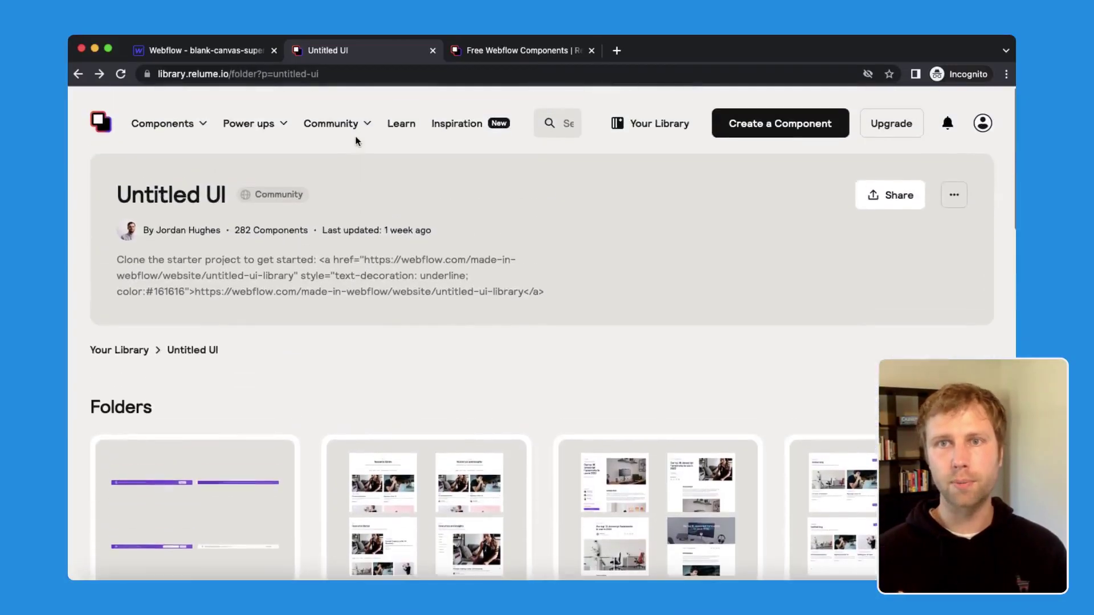
click(478, 57)
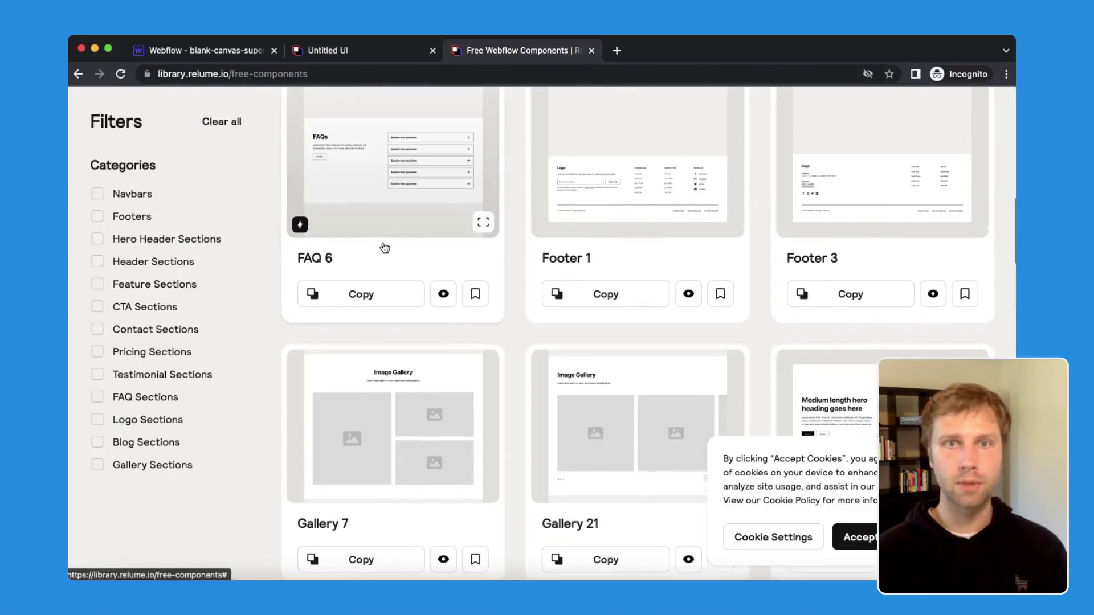
scroll(385, 246, down, 5)
scroll(385, 247, down, 5)
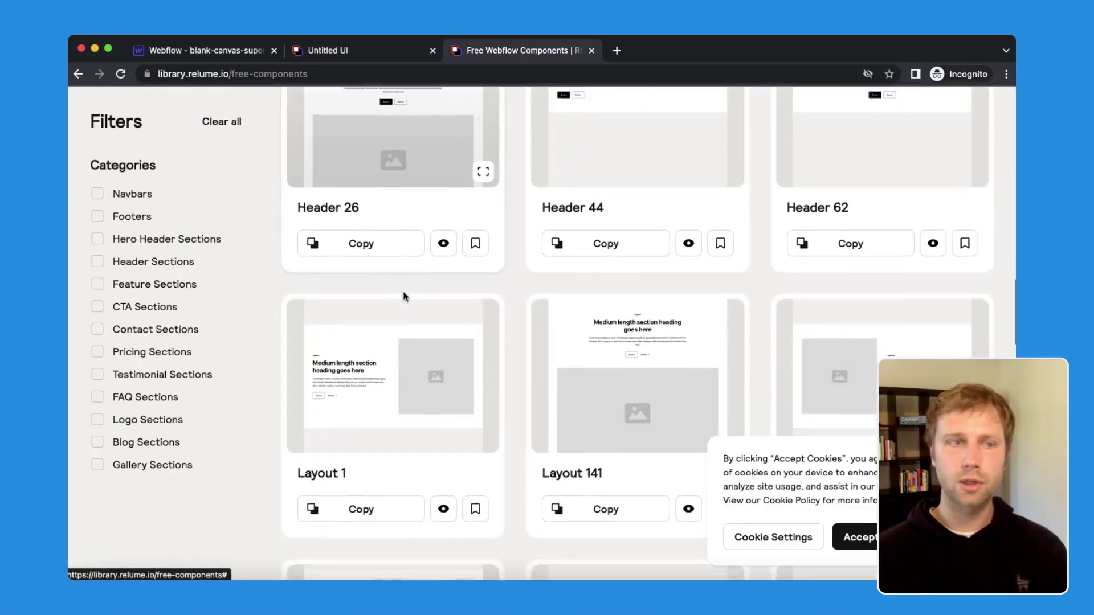
scroll(403, 227, up, 7)
scroll(403, 292, up, 3)
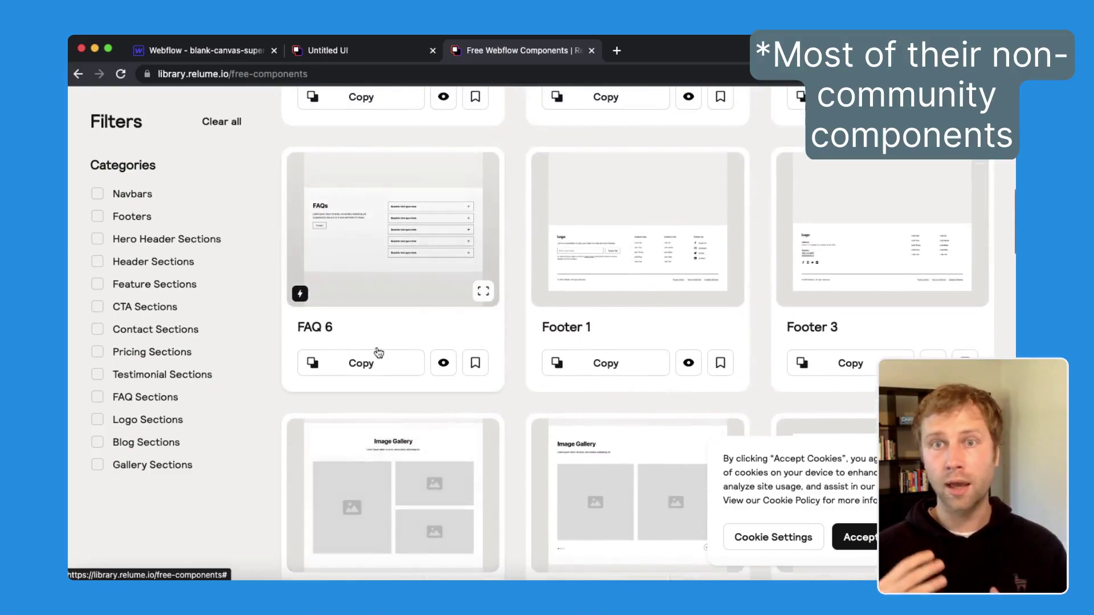
click(183, 49)
Step: Paste the FAQ 6 section into the empty page body
click(354, 244)
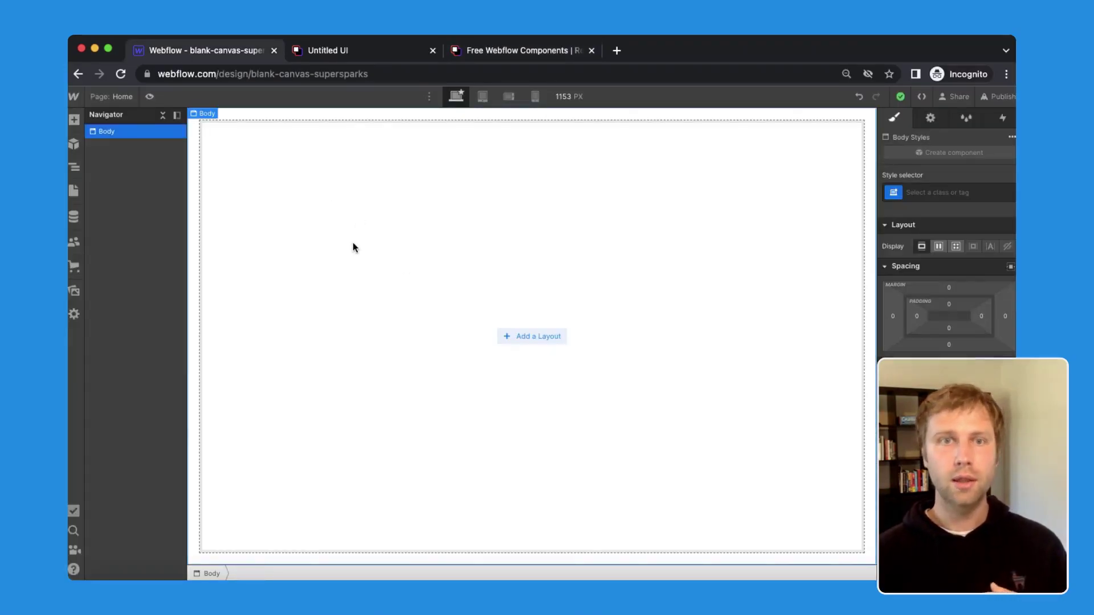
key(super+v)
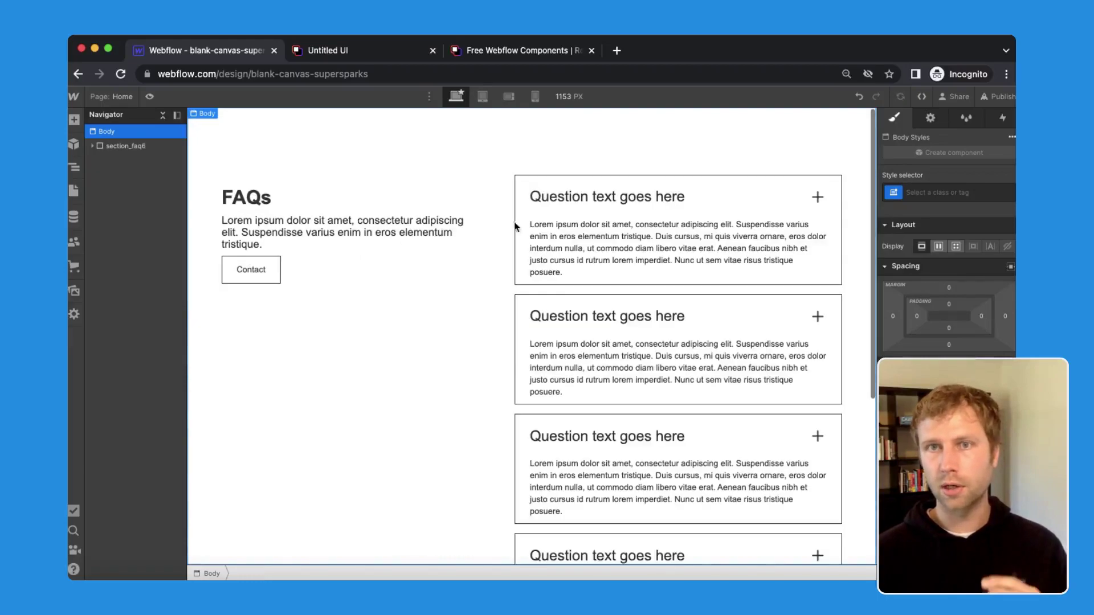
click(565, 196)
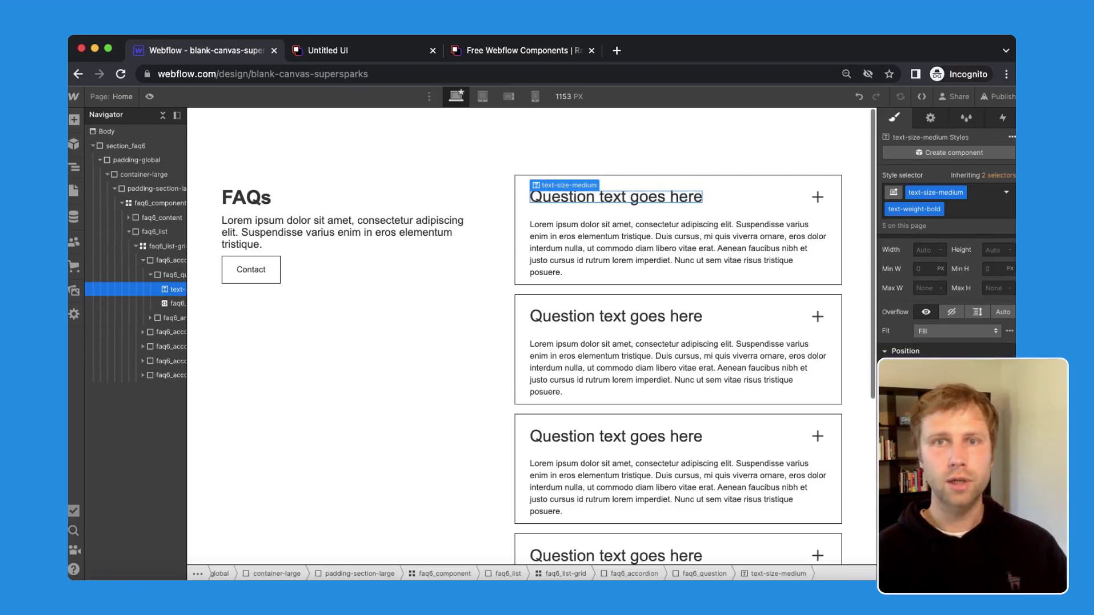
Step: Make the question accordion borders dark red
click(164, 266)
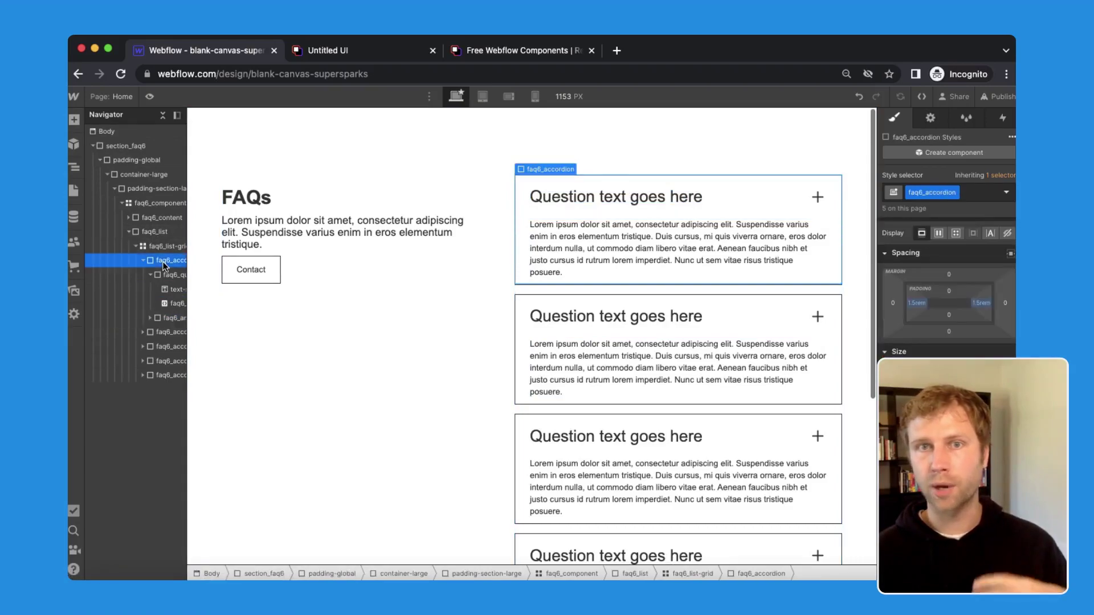
scroll(948, 284, down, 5)
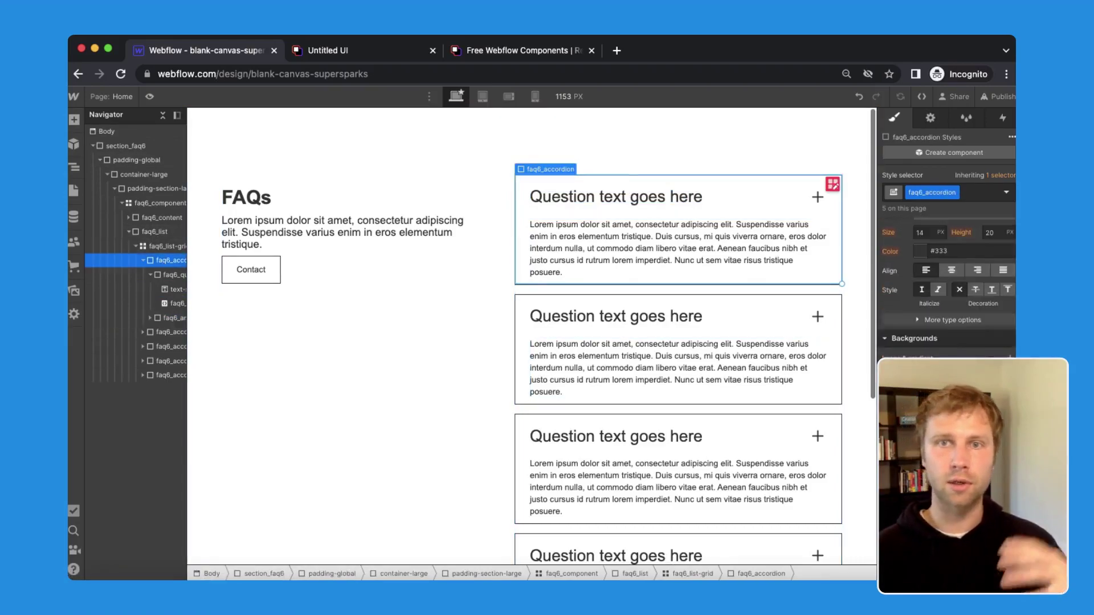
click(920, 378)
click(985, 351)
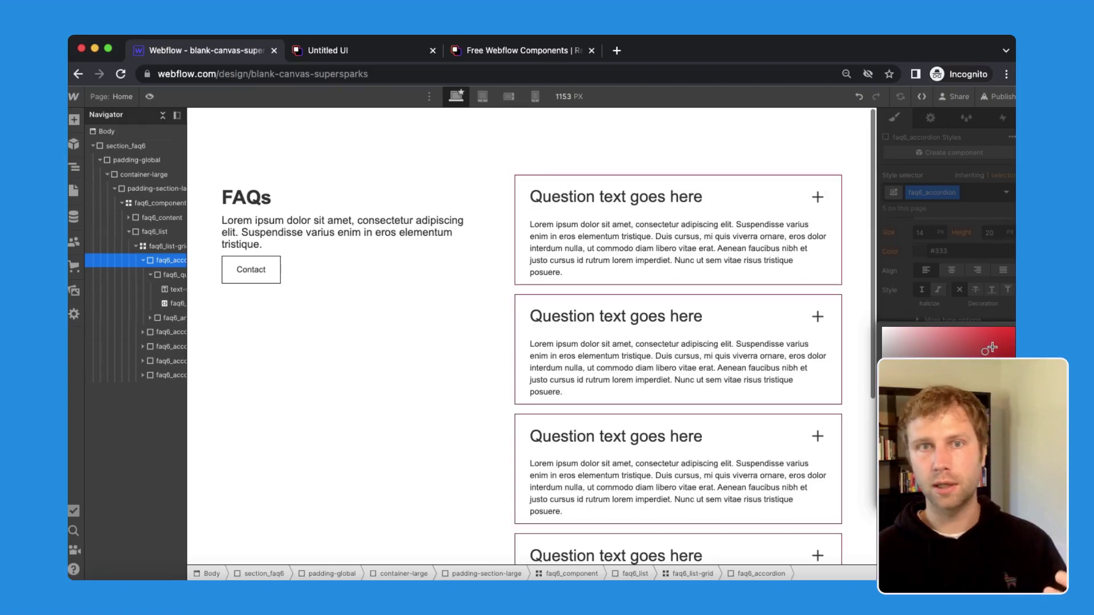
click(412, 371)
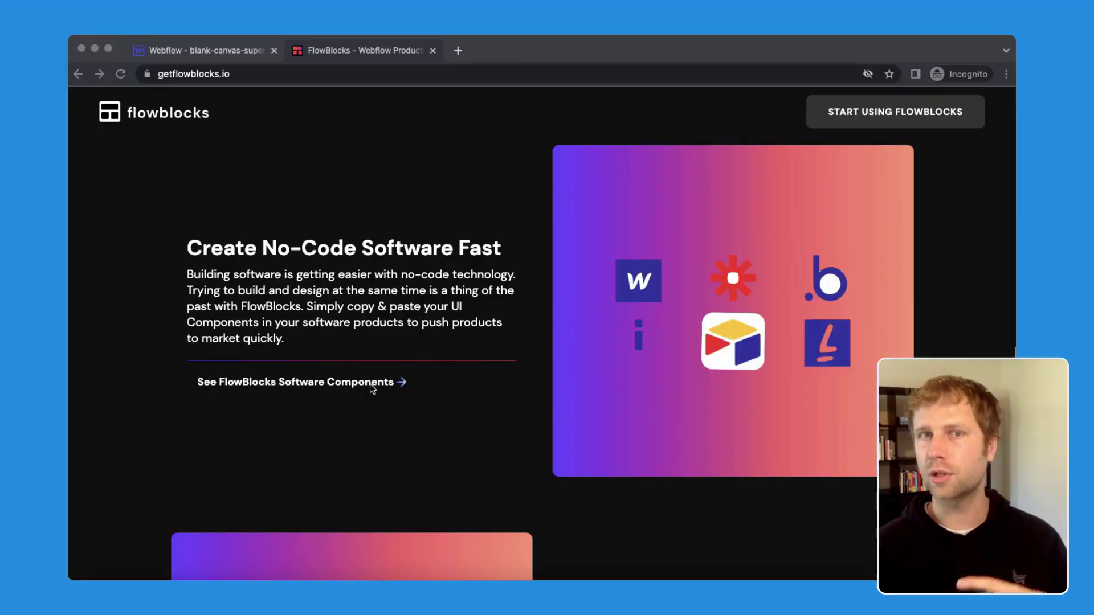
Step: Go to page 3 of FlowBlocks components and open the Pricing Bundle - Supplements block
scroll(370, 384, down, 6)
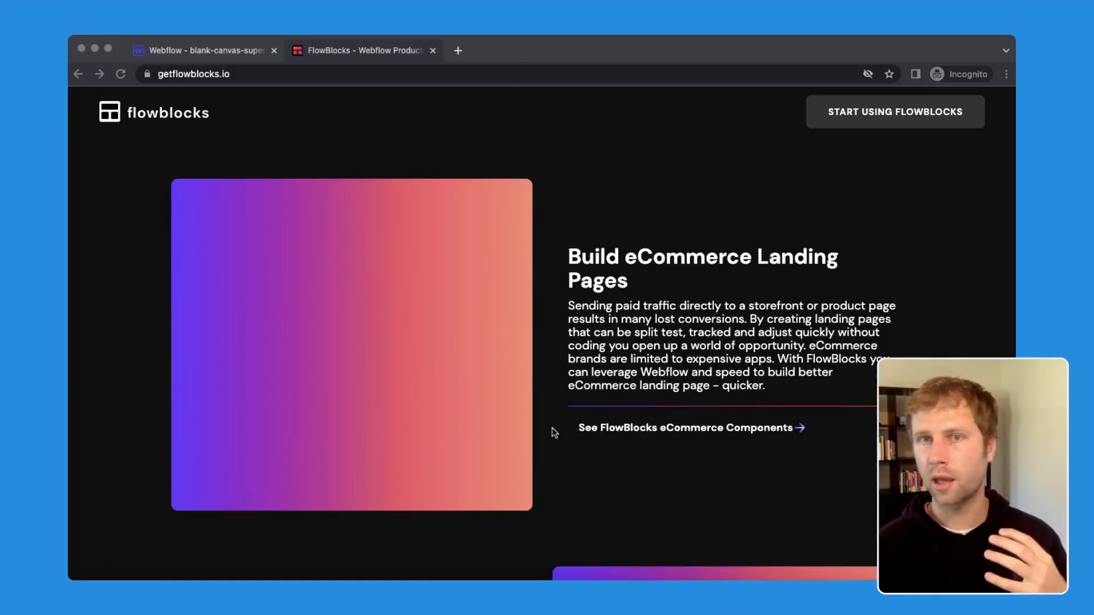
click(552, 414)
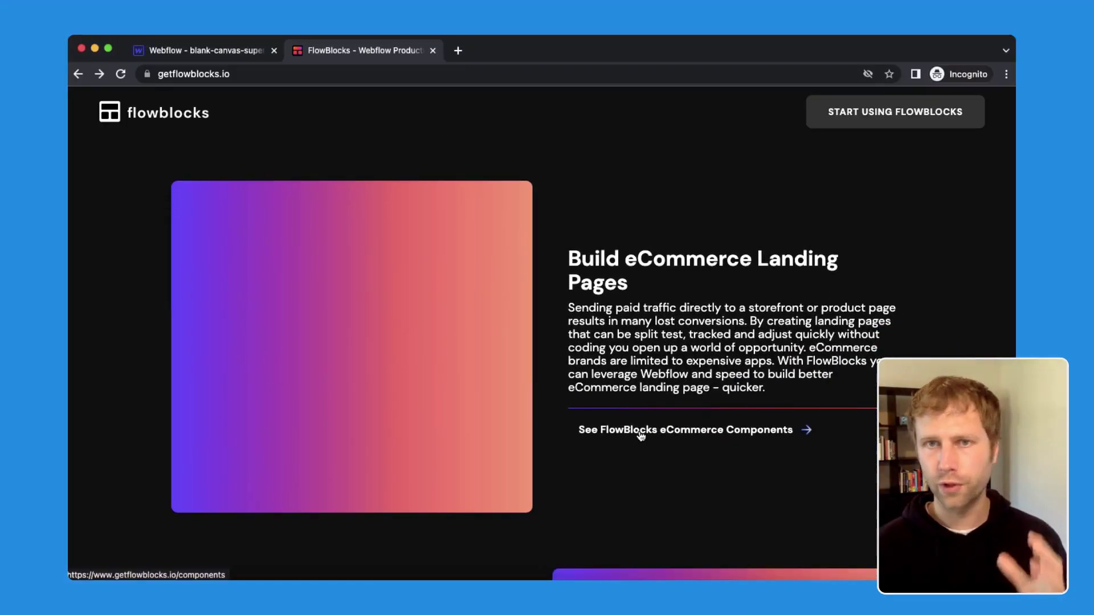
scroll(617, 429, down, 20)
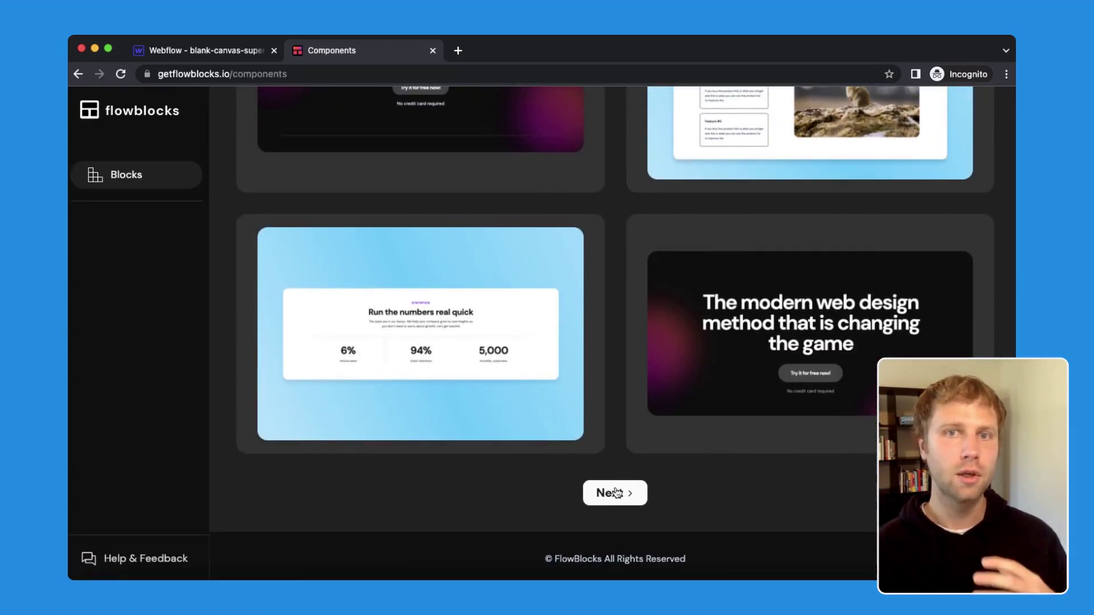
click(606, 494)
scroll(604, 458, down, 10)
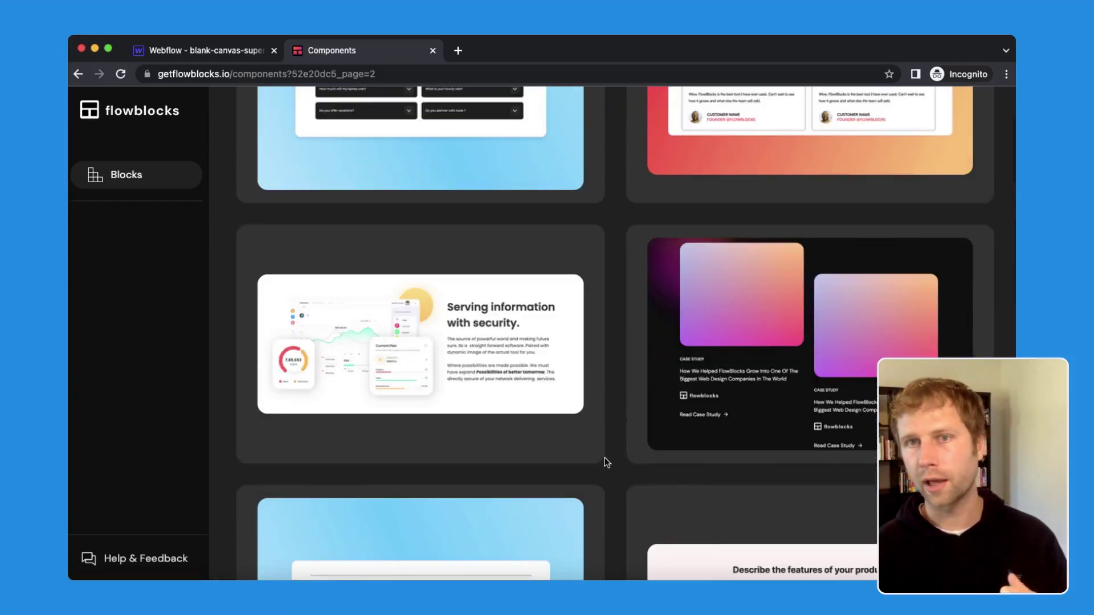
scroll(604, 459, down, 10)
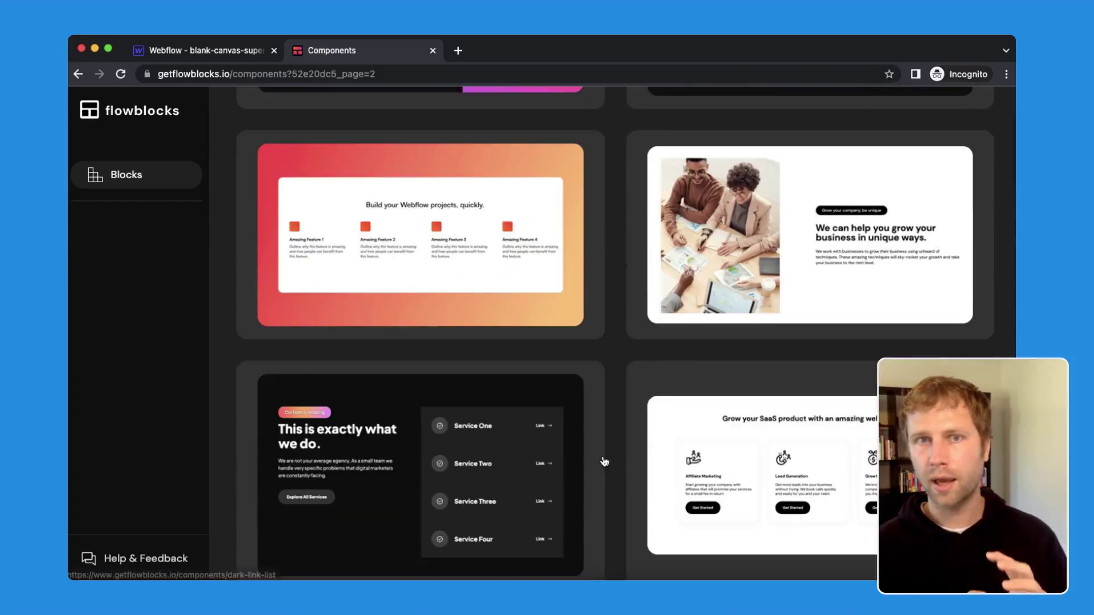
scroll(605, 462, down, 2)
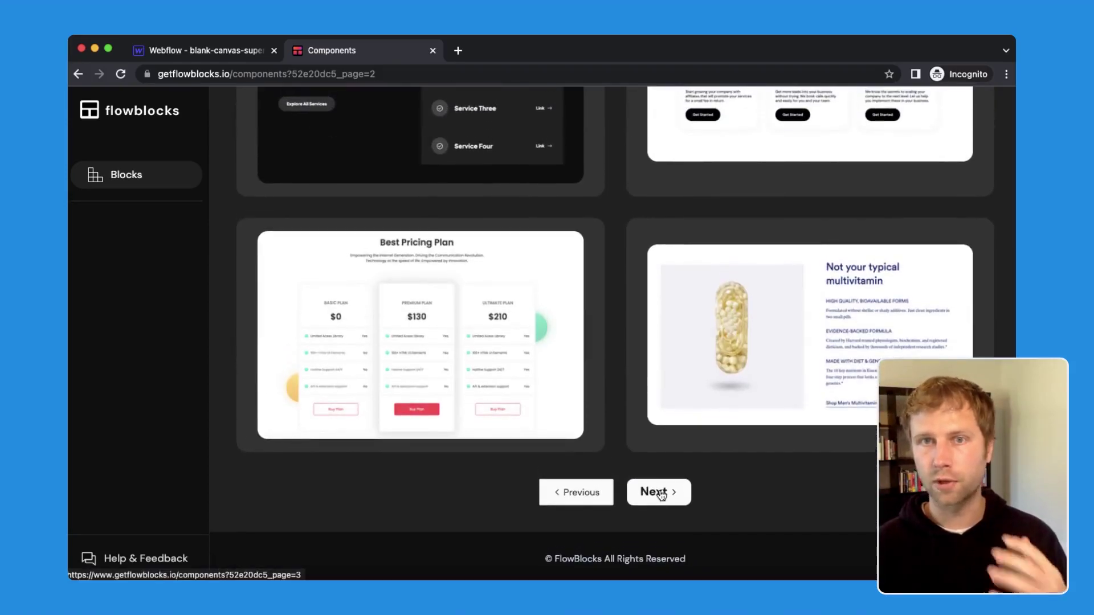
click(661, 496)
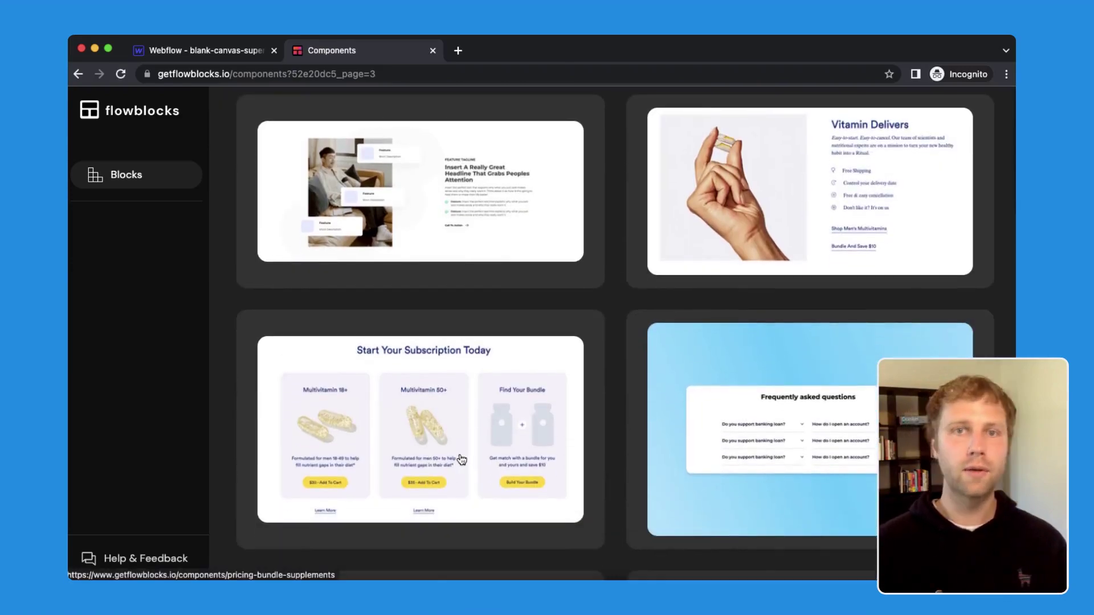
click(462, 457)
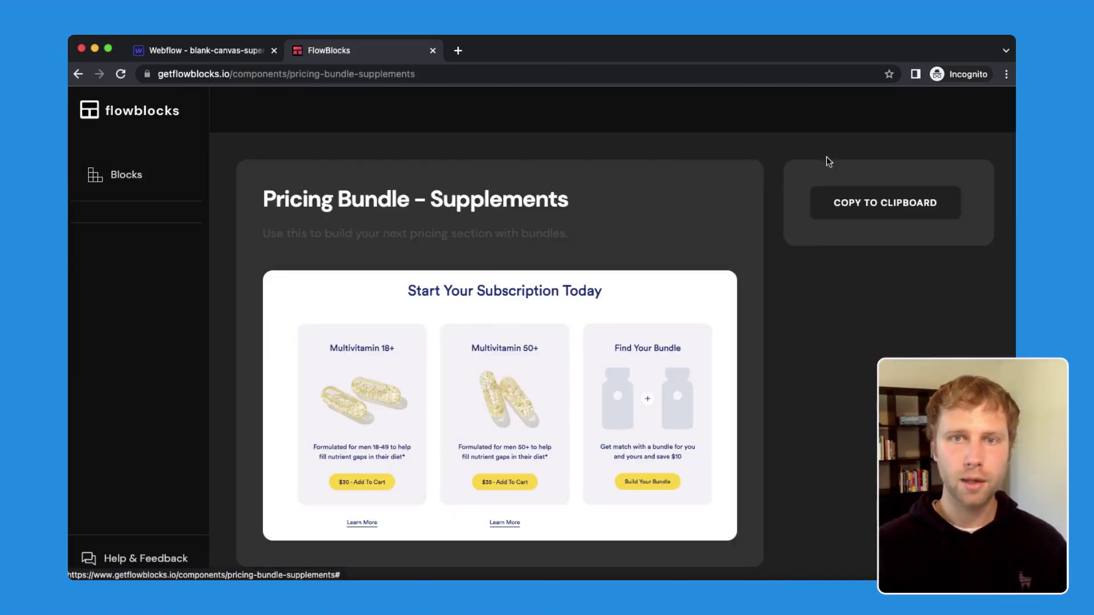
click(228, 51)
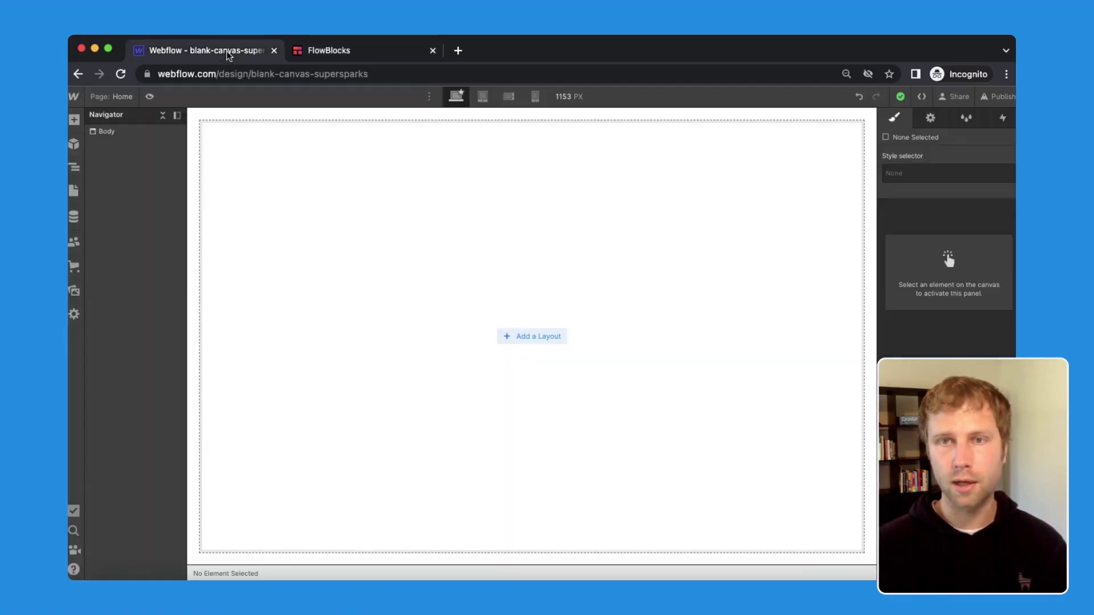
Step: Paste the copied supplements pricing section, with its three product cards, into the Home page Body
click(349, 243)
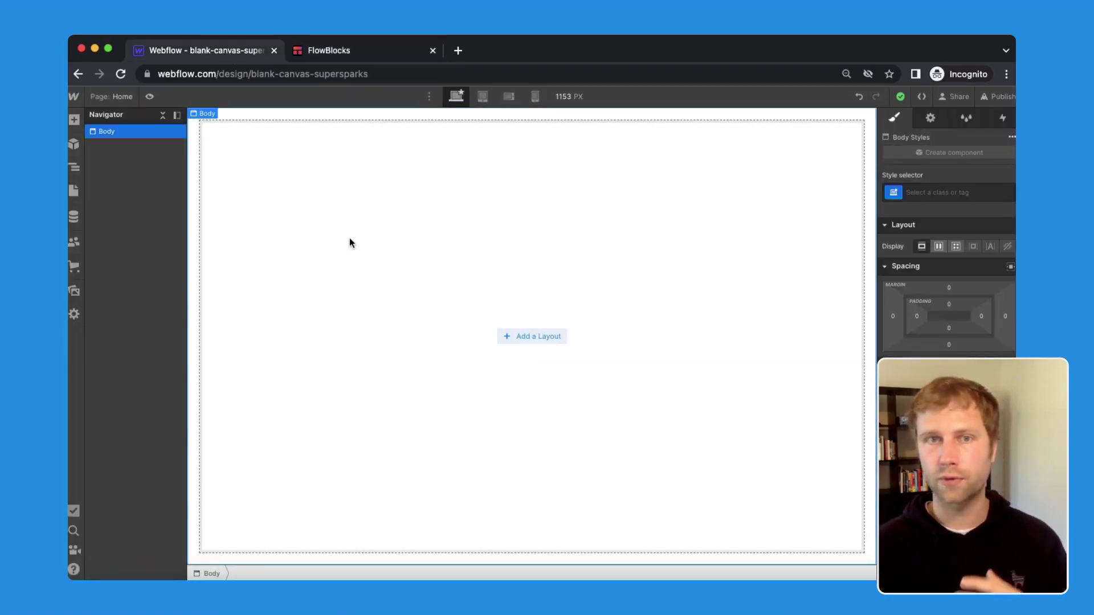
key(super+v)
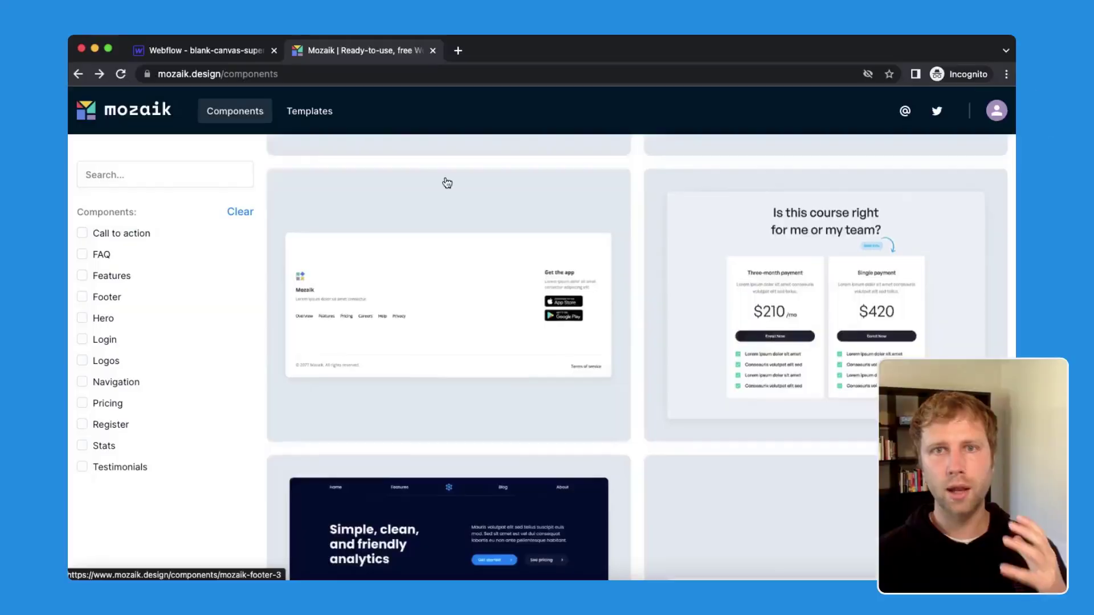
Step: Filter Mozaik to Testimonials and copy the Analitika – Testimonials 'What they say about us' component
scroll(447, 183, down, 20)
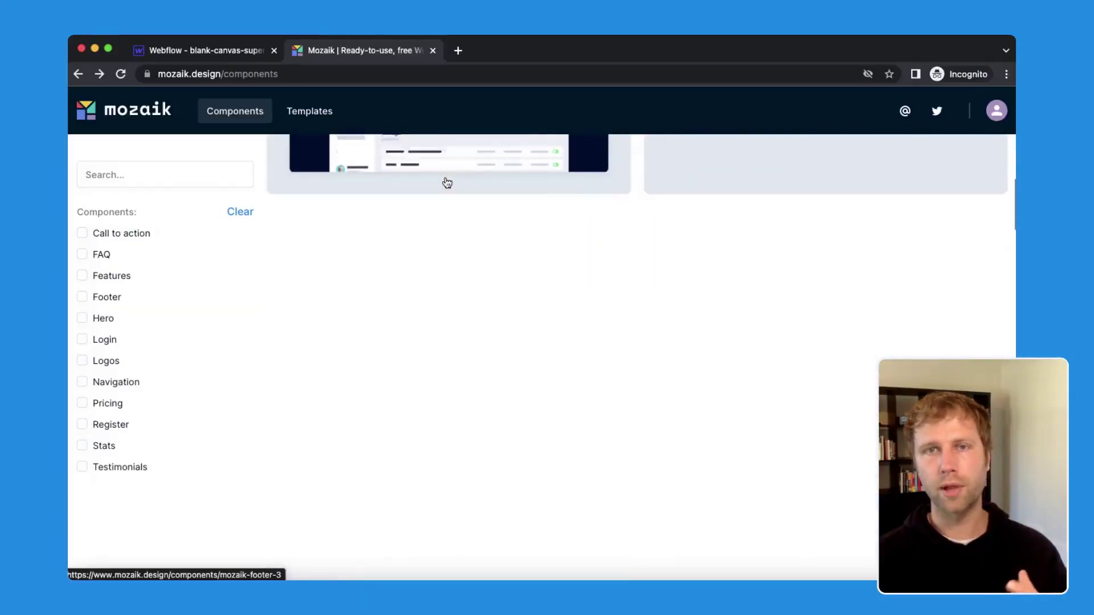
scroll(446, 183, down, 6)
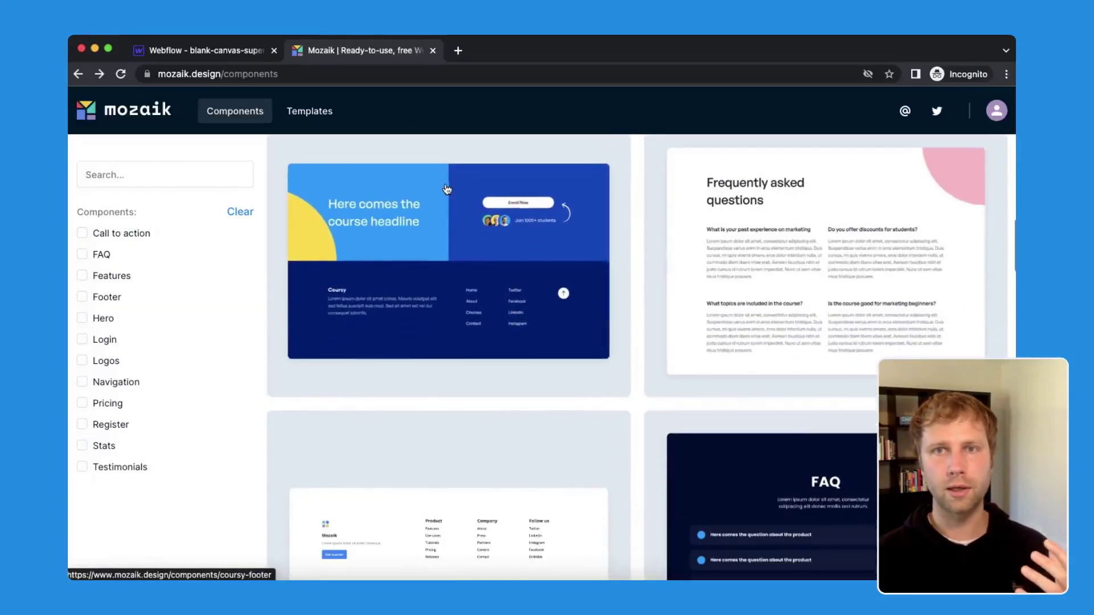
click(82, 466)
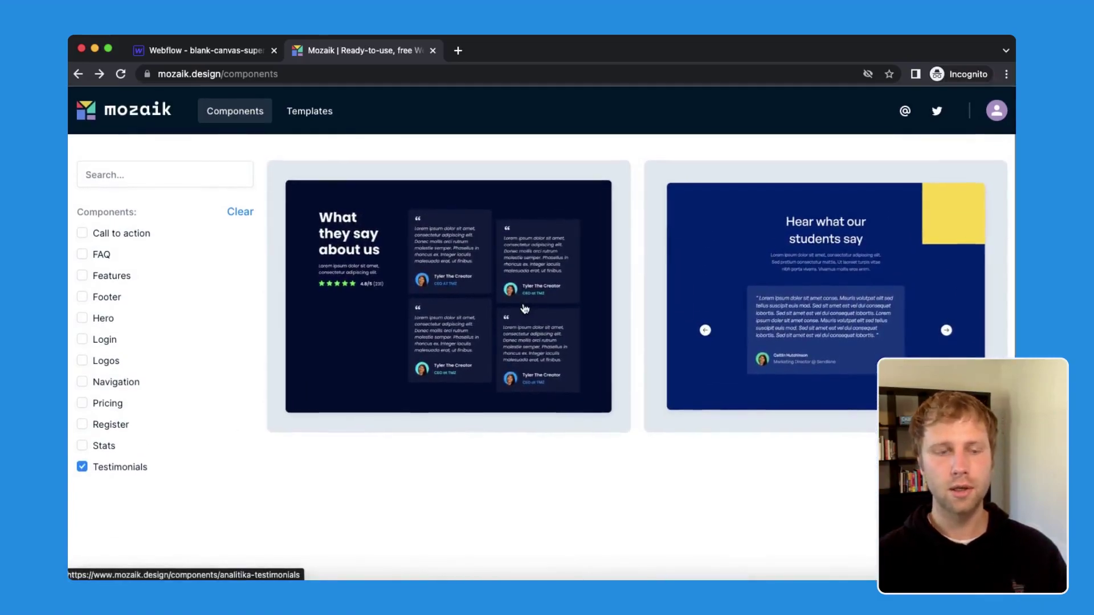
click(525, 306)
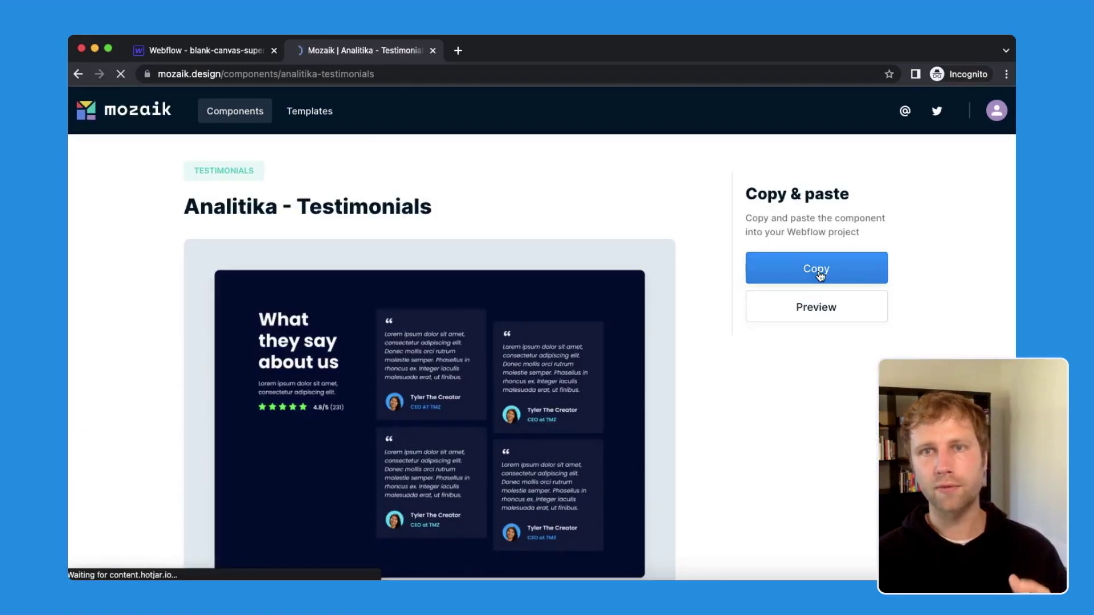
click(819, 275)
click(231, 52)
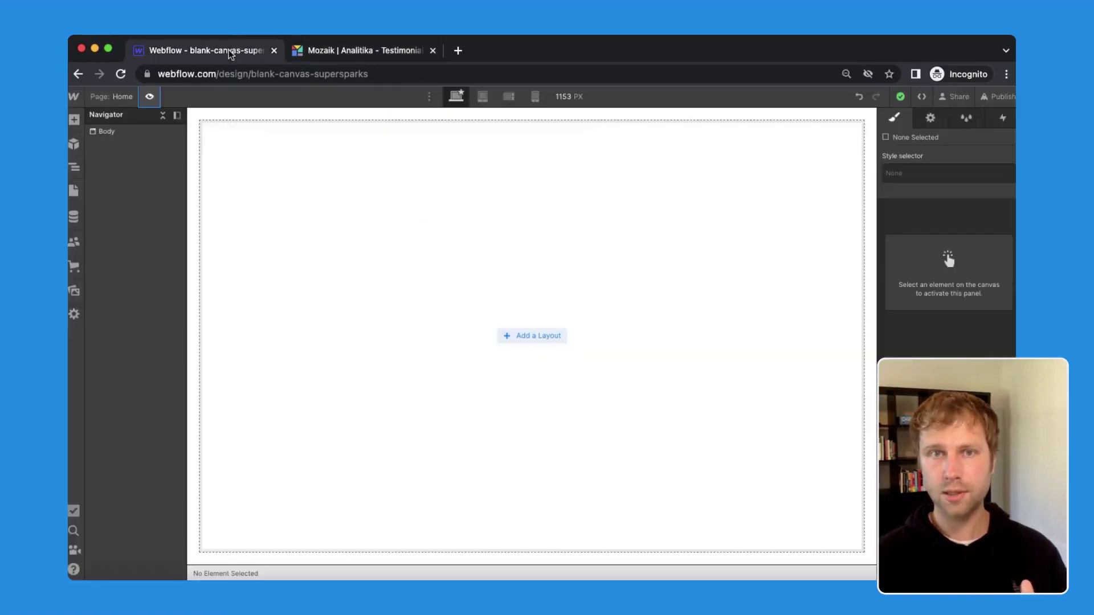
Step: Paste the Analitika testimonials section into the Home page Body
click(324, 177)
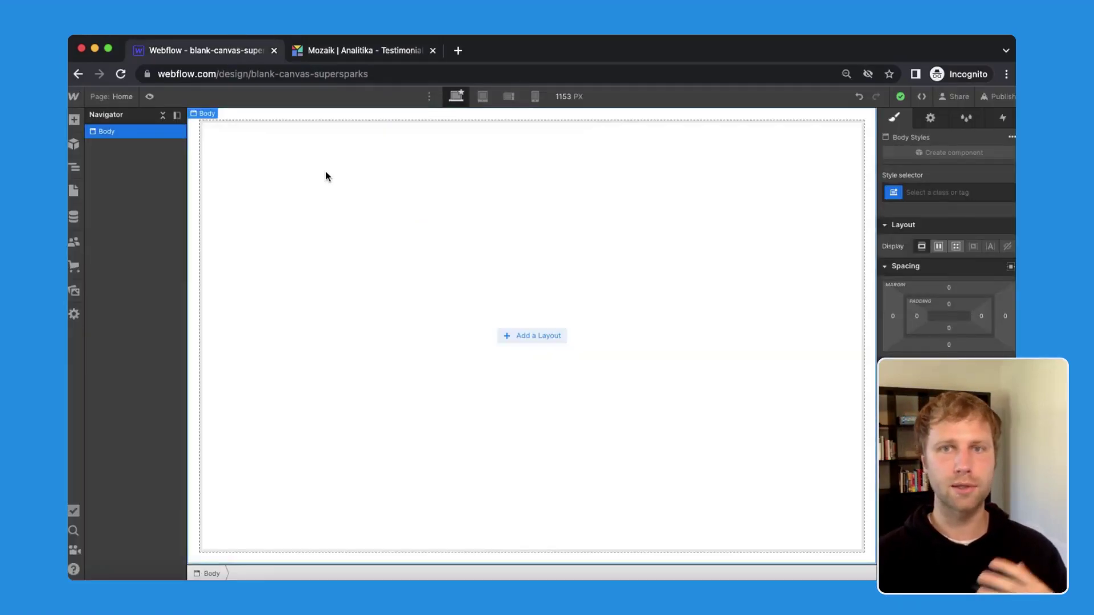
key(super+v)
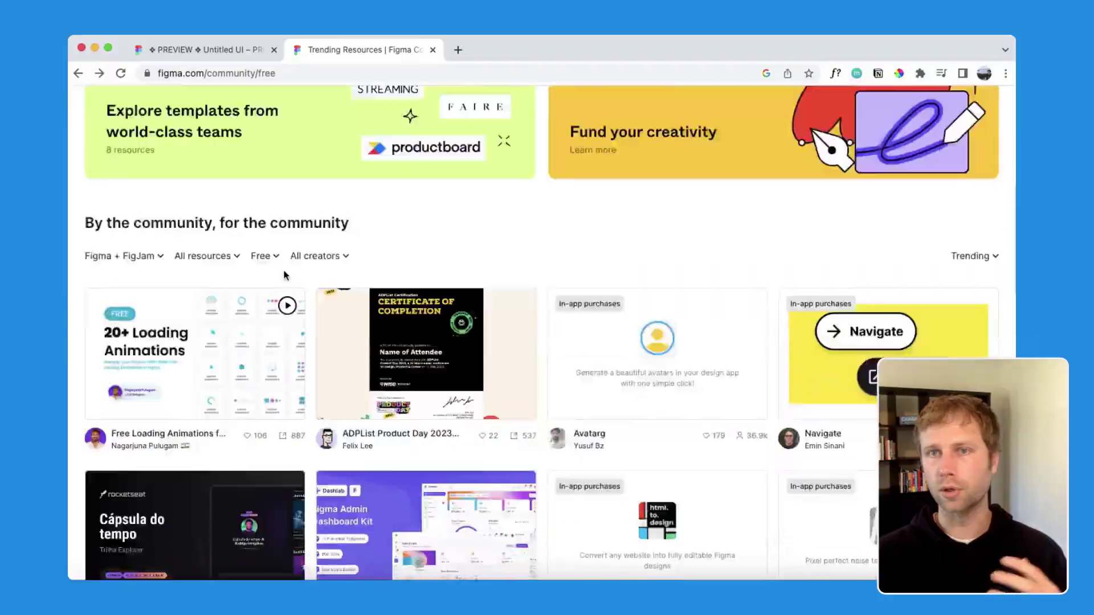
Step: View the Dashlab Admin Dashboard Kit community file, then return to the Untitled UI – PRO preview
scroll(285, 276, down, 4)
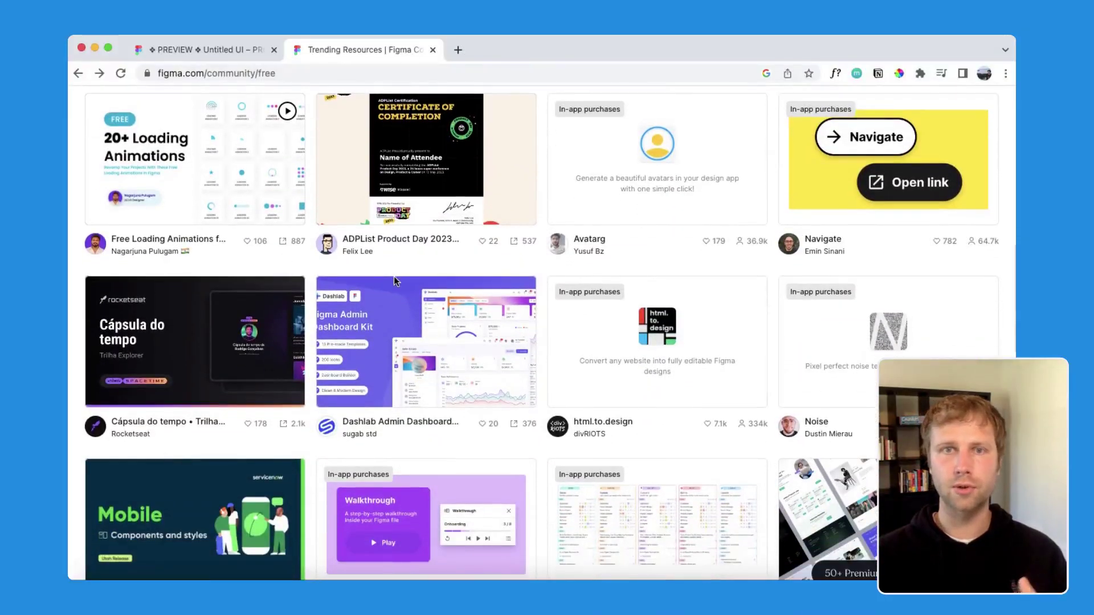
scroll(381, 329, up, 4)
scroll(381, 329, down, 4)
click(385, 331)
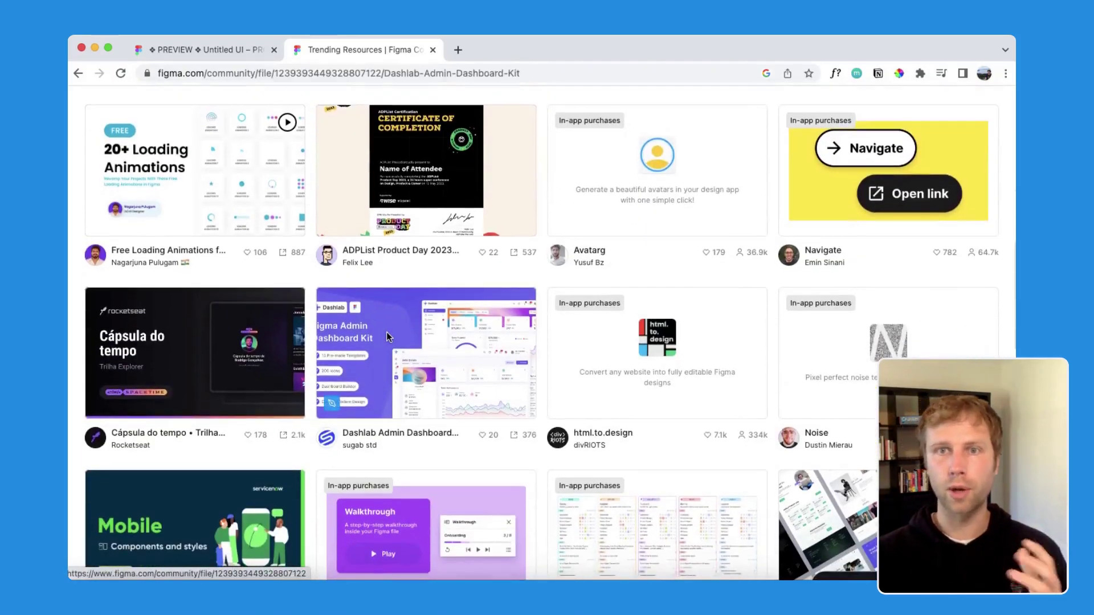
click(222, 50)
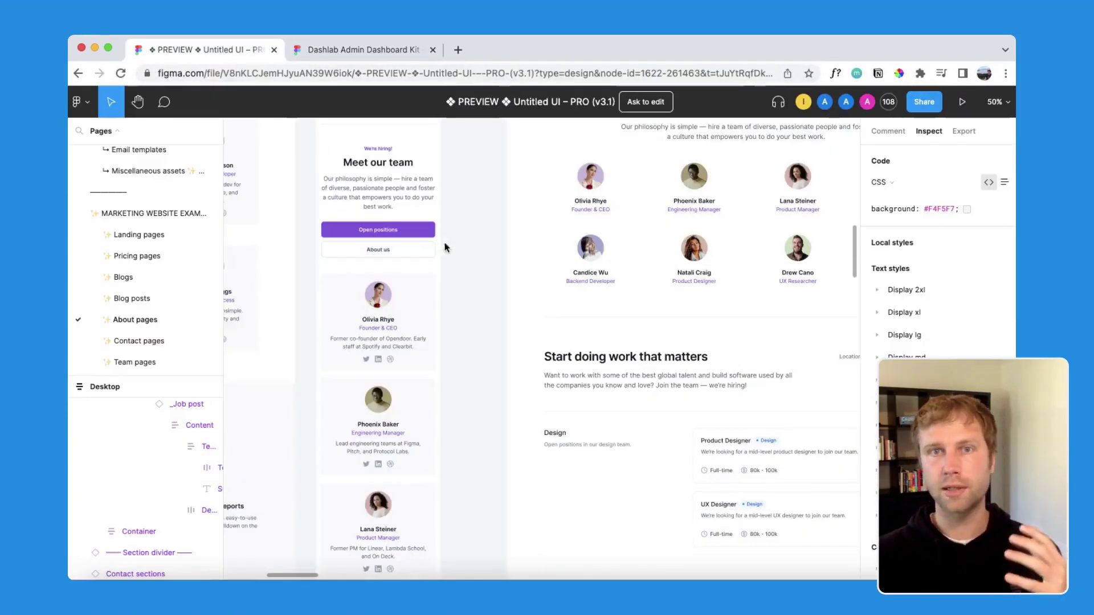
Step: Inspect the Olivia Rhye avatar (80×80, size 2xl) and the Design badge text spacing
click(389, 303)
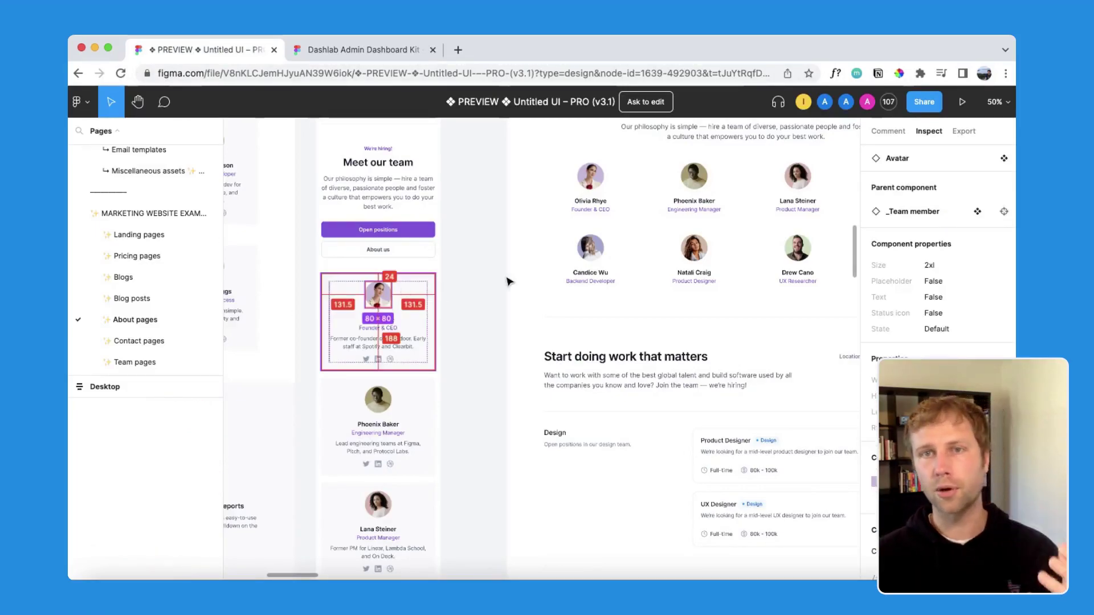
scroll(507, 282, right, 2)
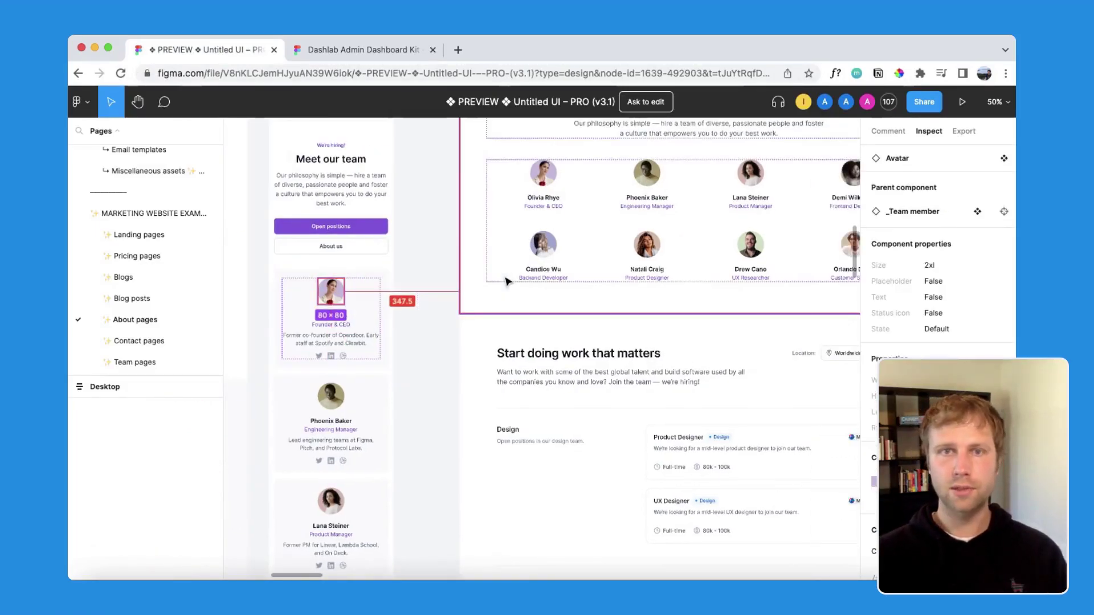
scroll(672, 443, right, 2)
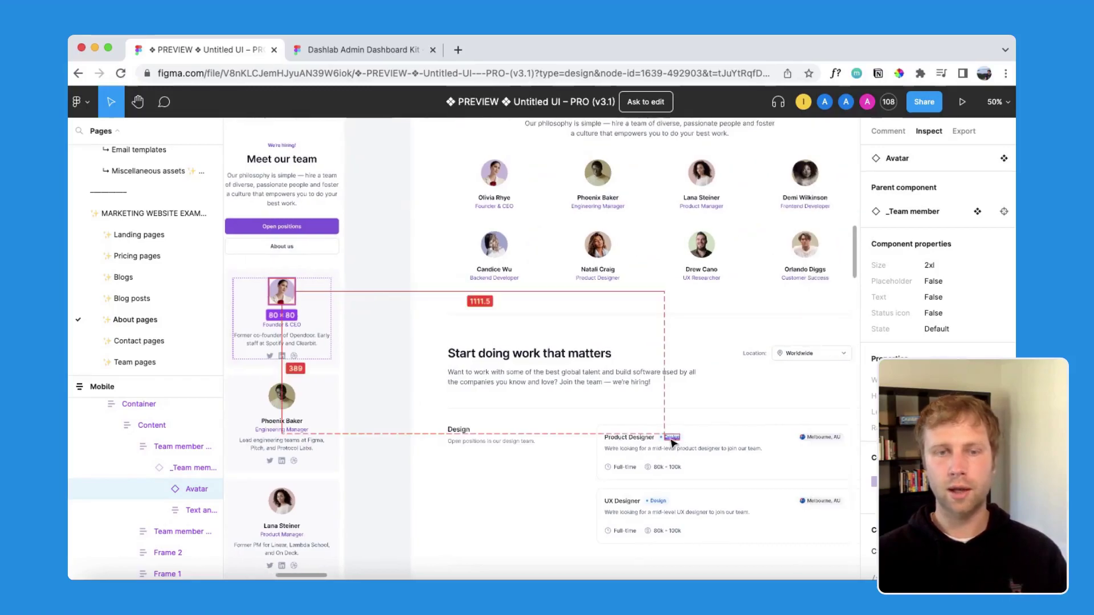
click(671, 438)
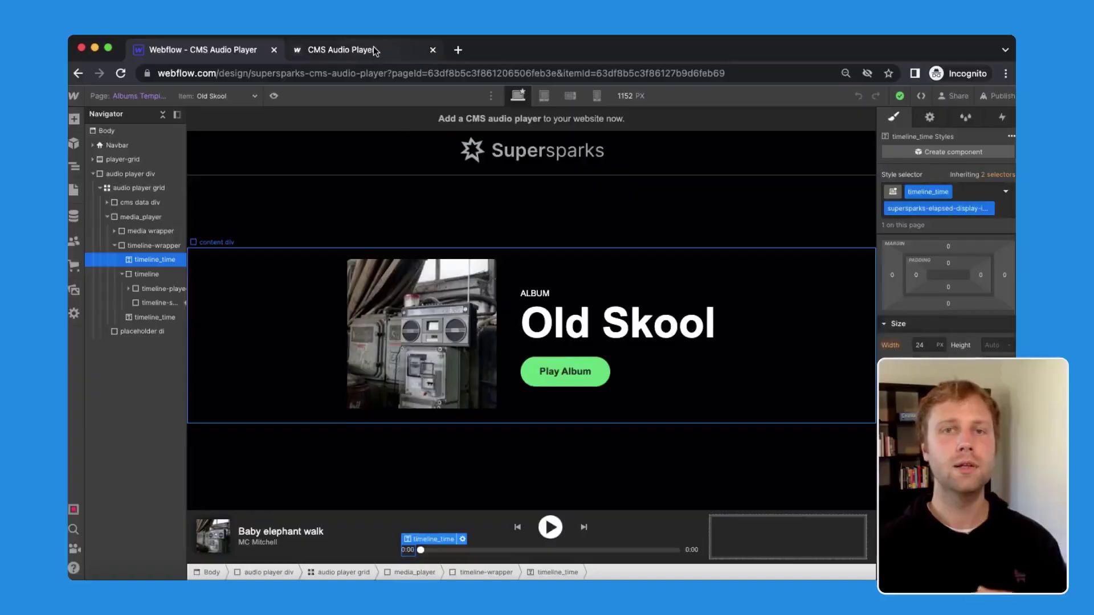
click(375, 51)
click(553, 544)
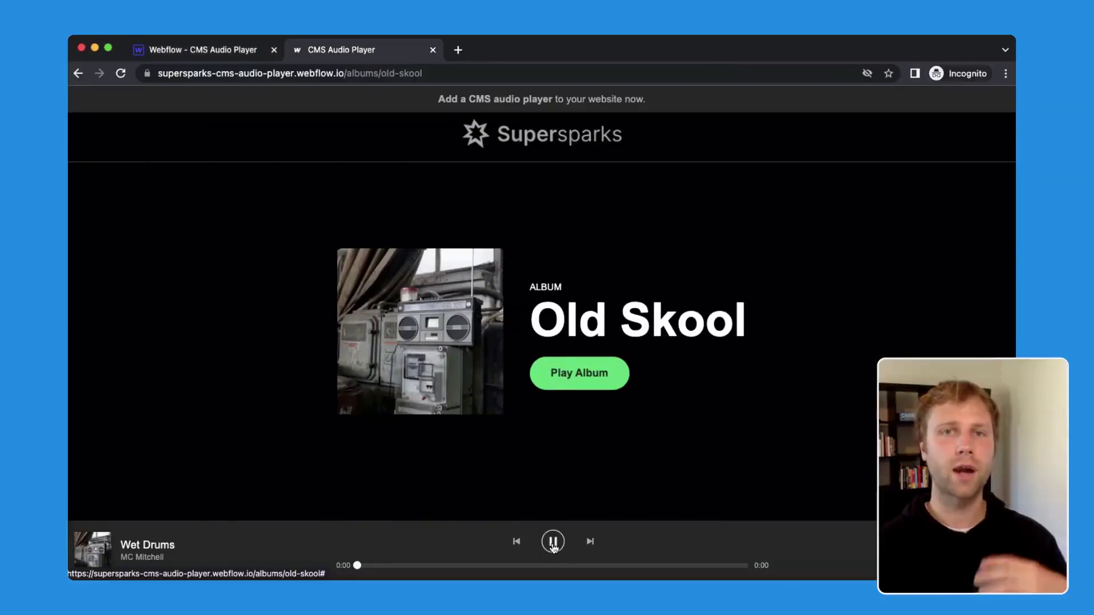
Step: Seek the Old Skool album demo track to about four seconds in
click(433, 565)
click(386, 566)
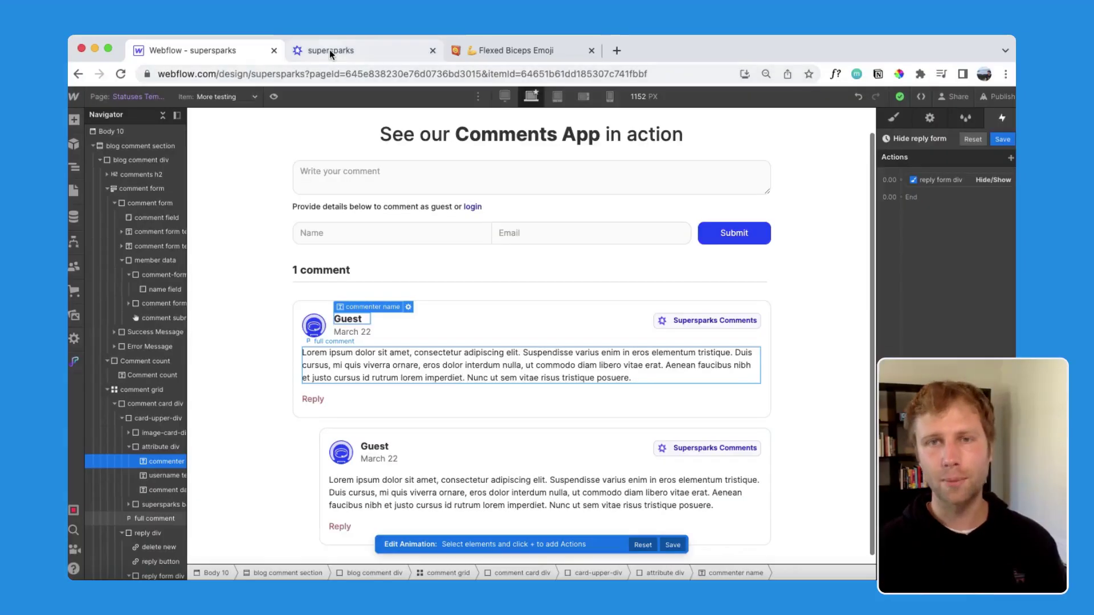
click(330, 51)
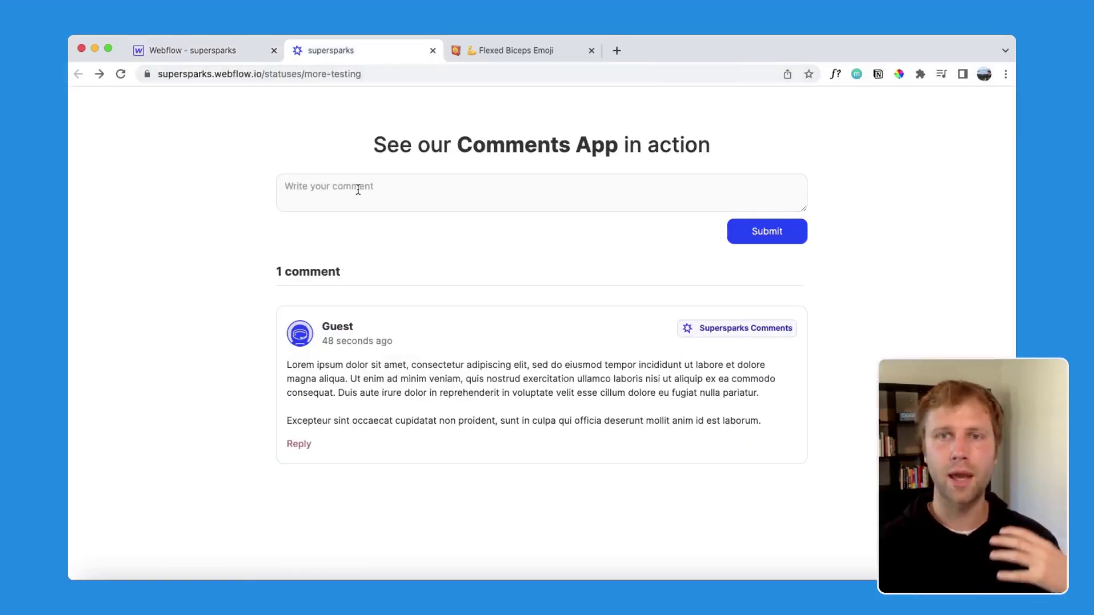
Step: Post the reply 'Here is another test 💪' under the guest comment
click(301, 451)
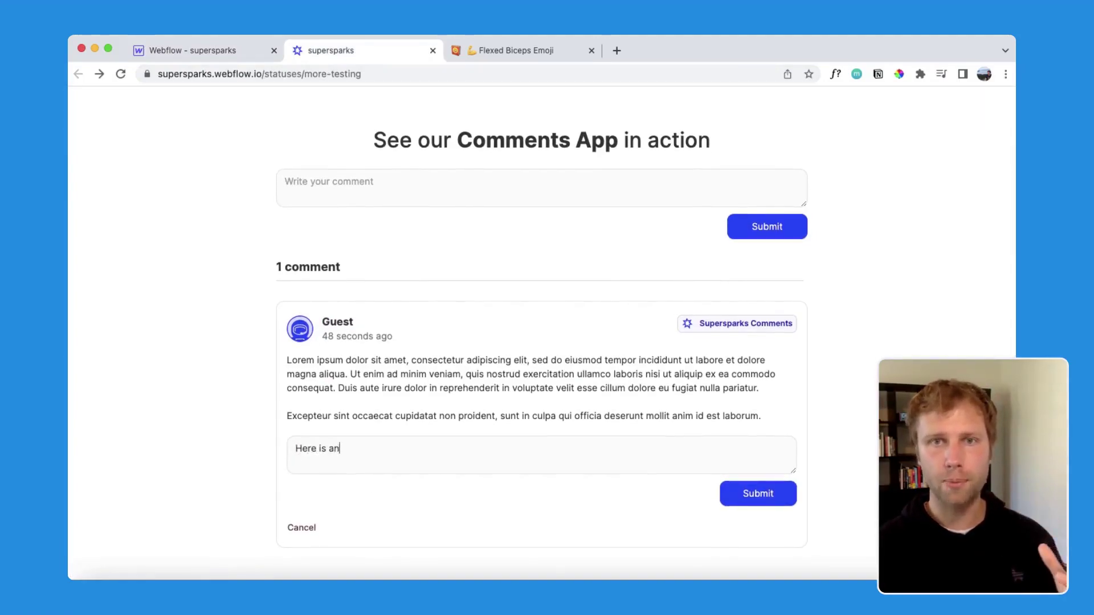
text(Here is another test)
key(super+v)
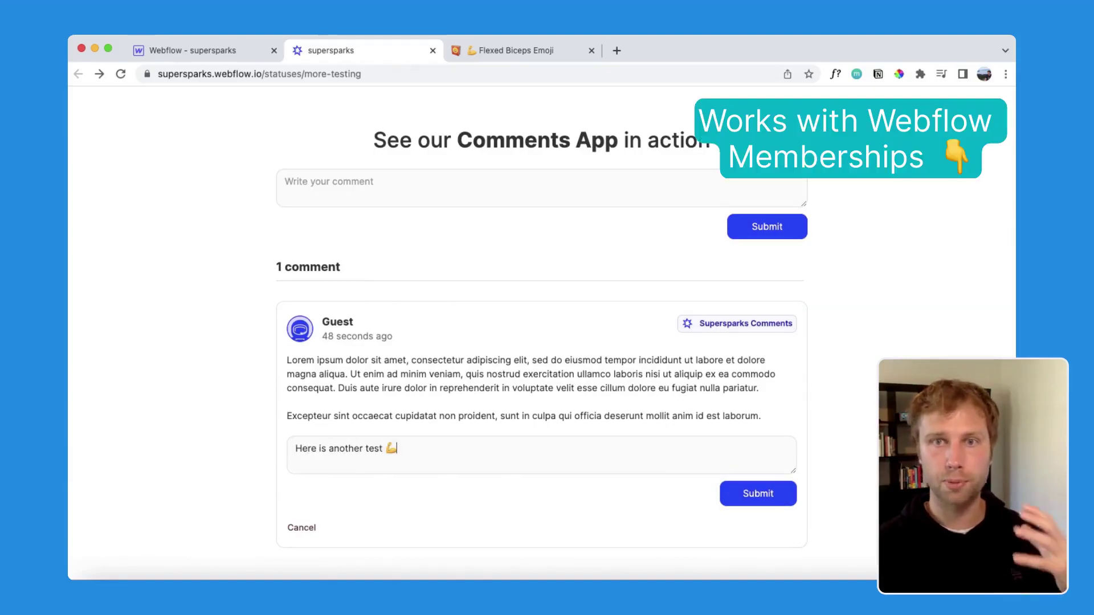
click(744, 495)
scroll(743, 500, down, 2)
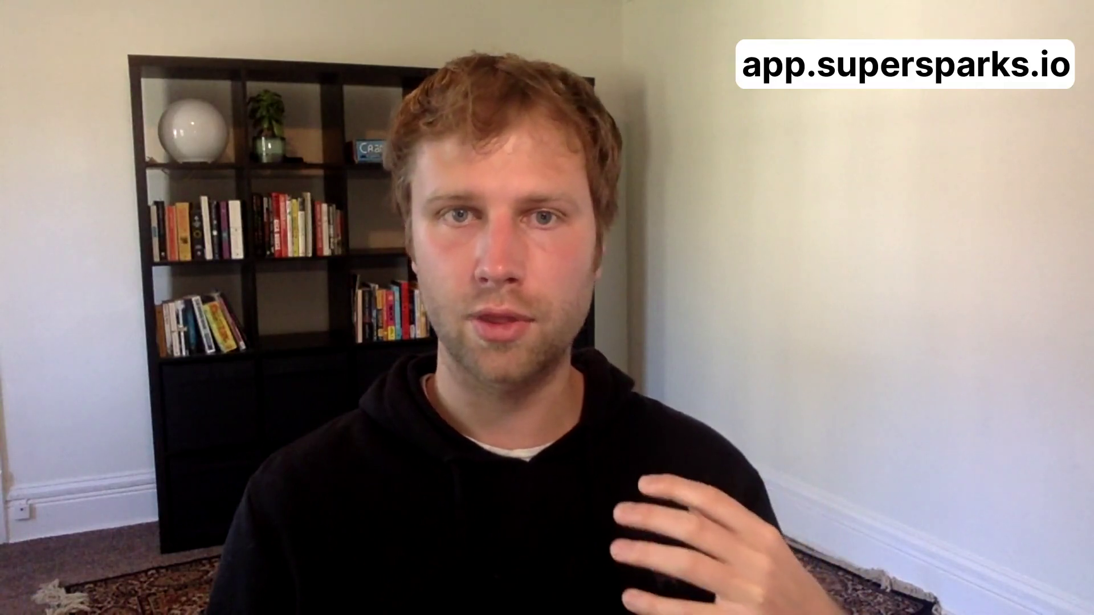